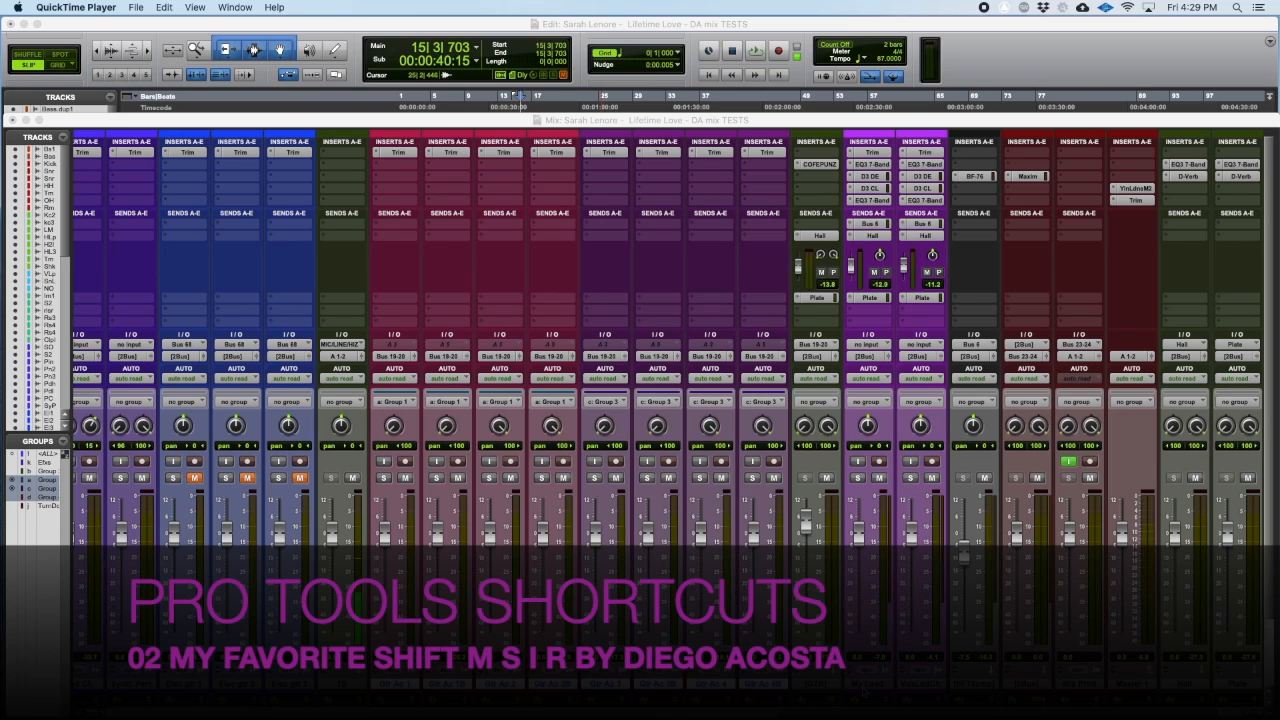
Step: View the COFEPUNZ plug-in inserted on the [GTR] track and close its window
{"action": "left_click", "coordinate": [865, 688]}
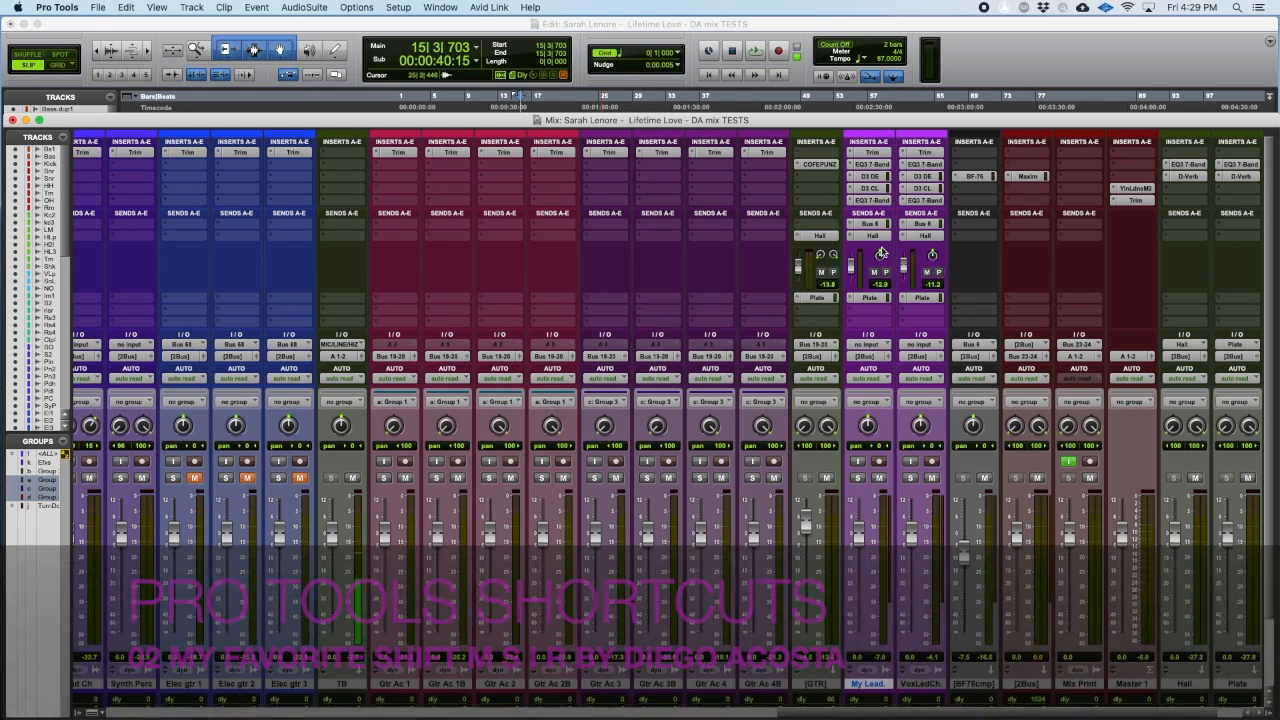
{"action": "left_click", "coordinate": [818, 165]}
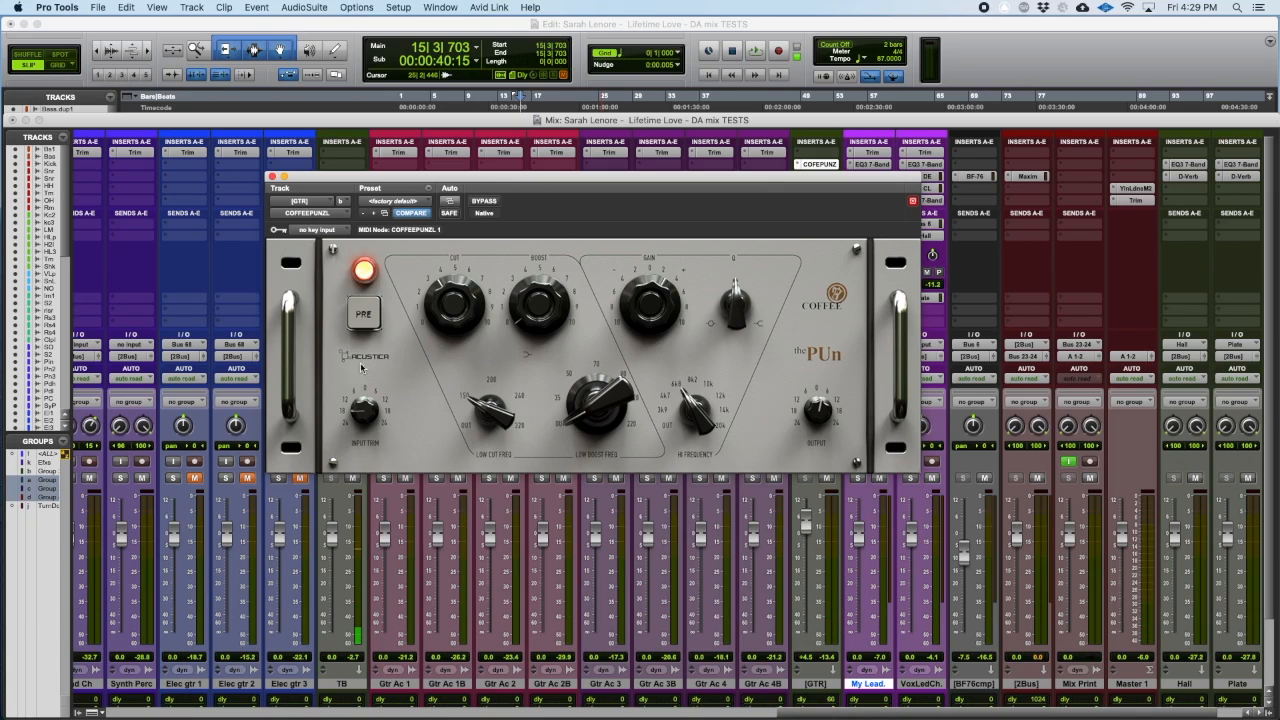
{"action": "left_click", "coordinate": [273, 177]}
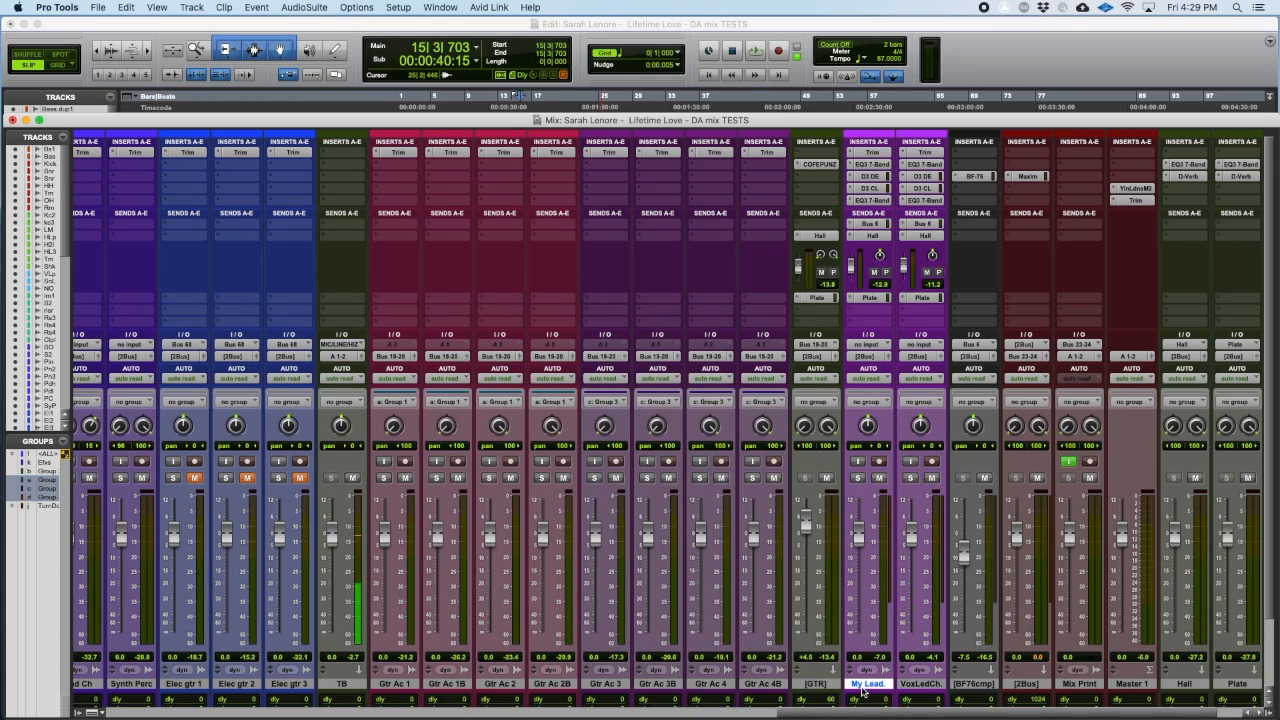
Step: Make one duplicate of the My Lead. track with all its data, placed after the original, and mute the duplicate
{"action": "right_click", "coordinate": [860, 686]}
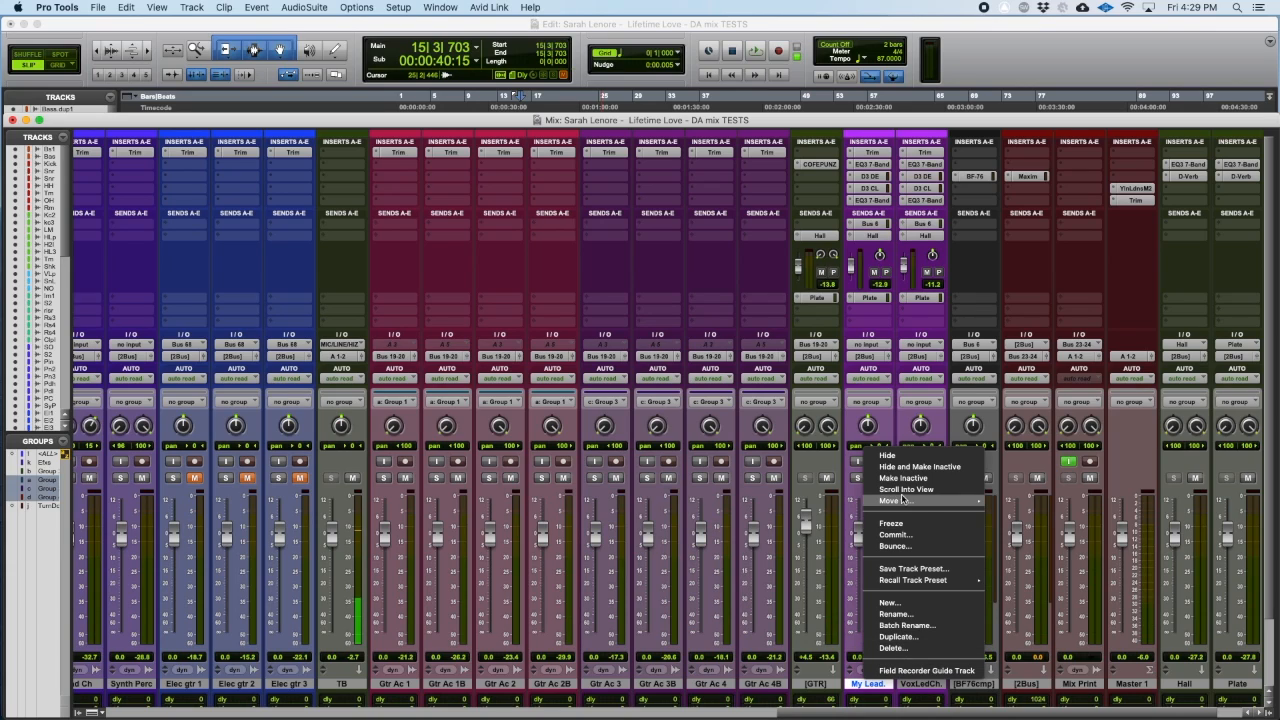
{"action": "left_click", "coordinate": [900, 638]}
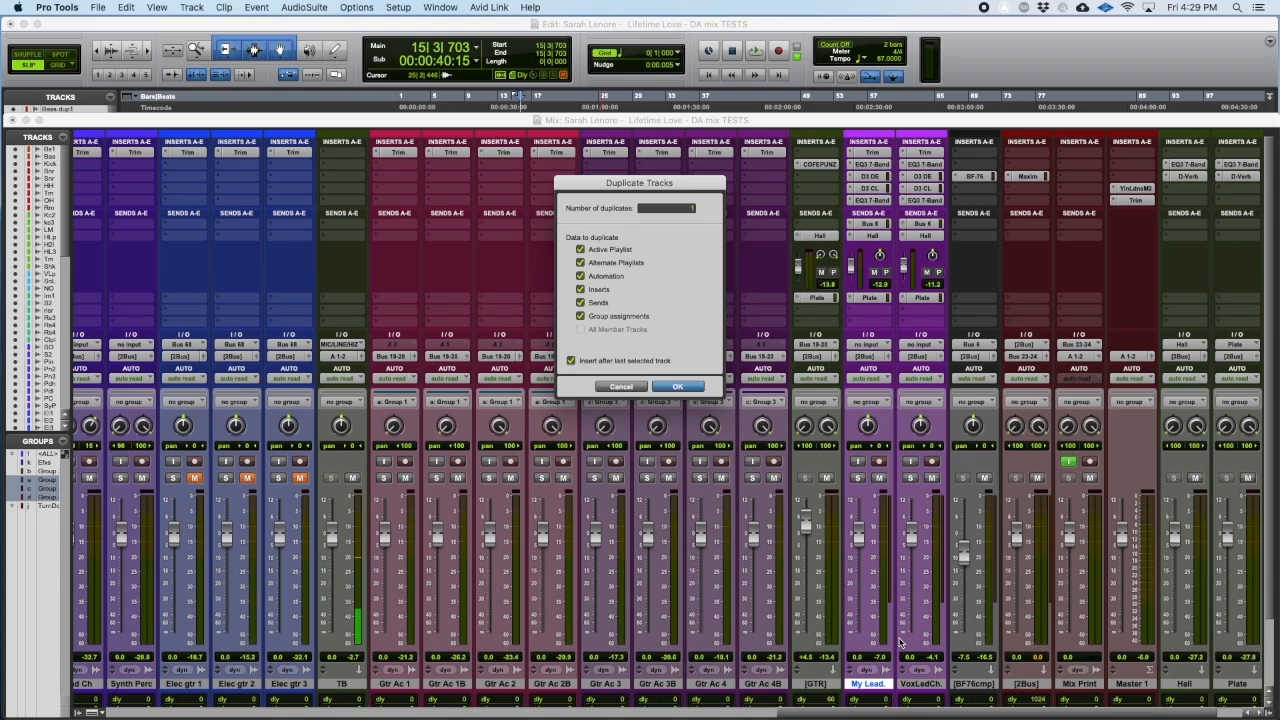
{"action": "key", "text": "Return"}
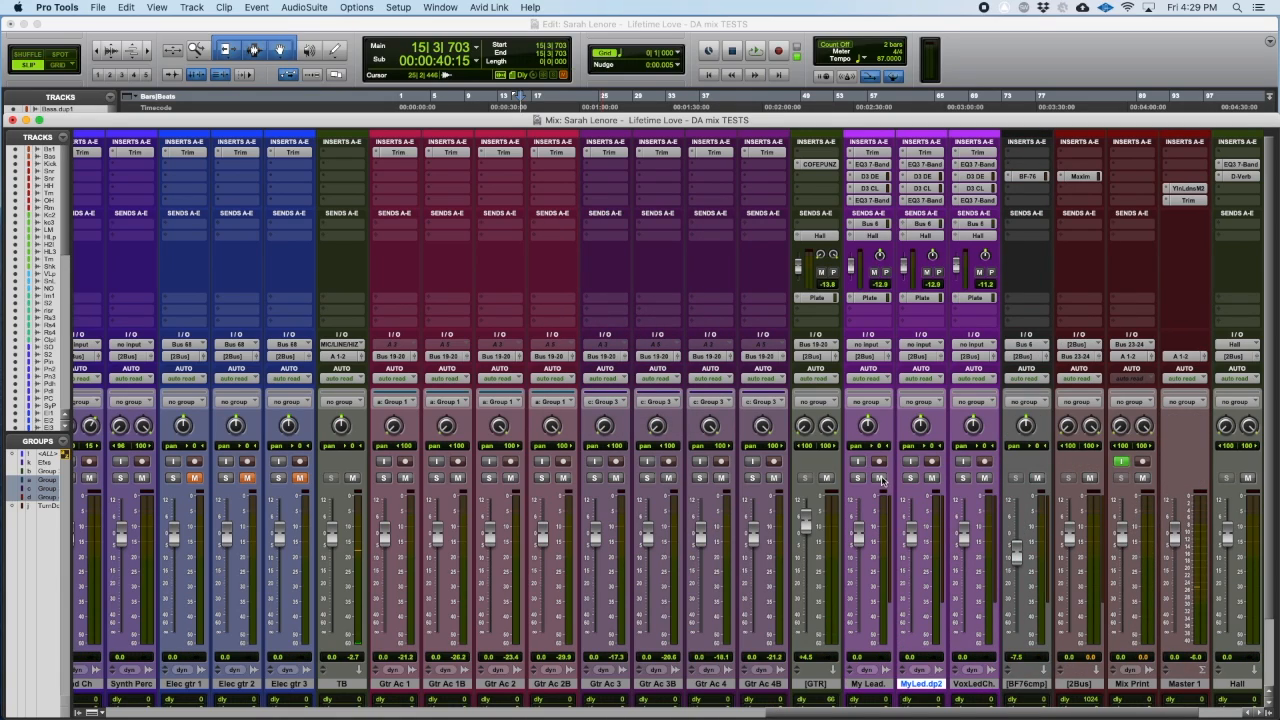
{"action": "left_click", "coordinate": [931, 478]}
Step: Replace the EQ3 7-Band insert on the My Lead. track with Acustica's COFFEEPUNZL (mono), dismissing the CPU error
{"action": "left_click", "coordinate": [869, 201]}
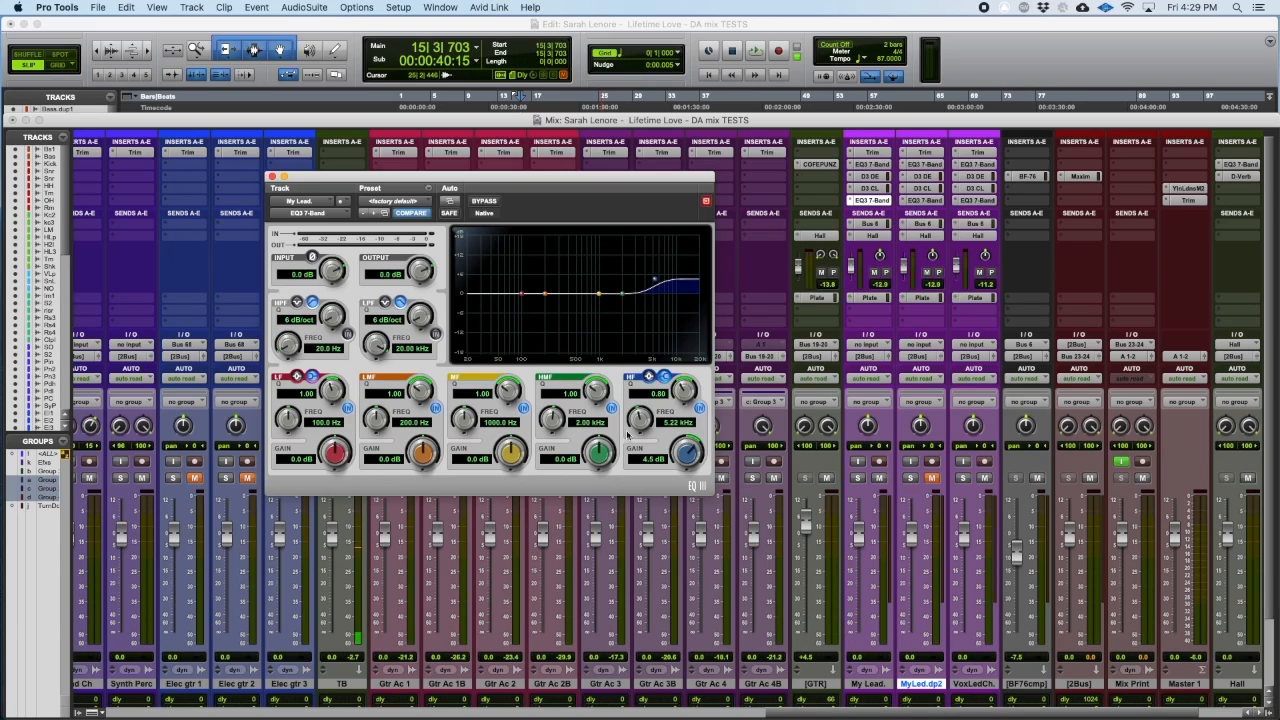
{"action": "left_click", "coordinate": [850, 202]}
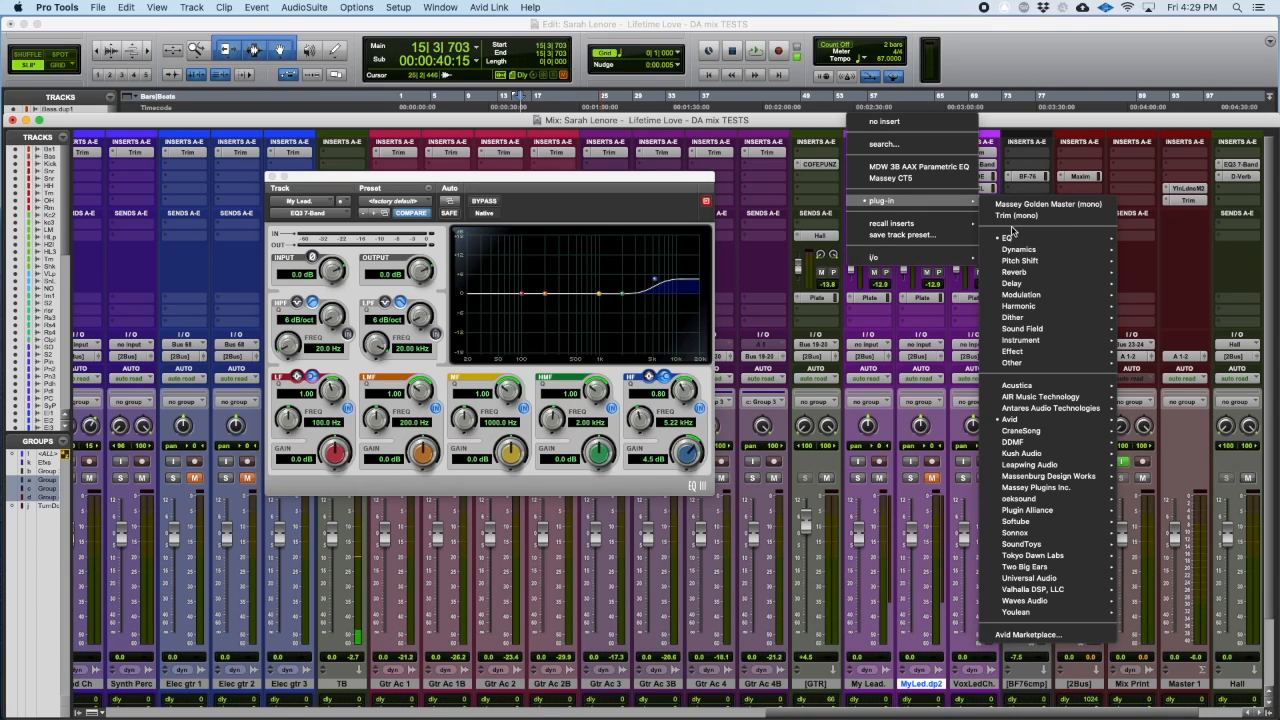
{"action": "mouse_move", "coordinate": [1040, 424]}
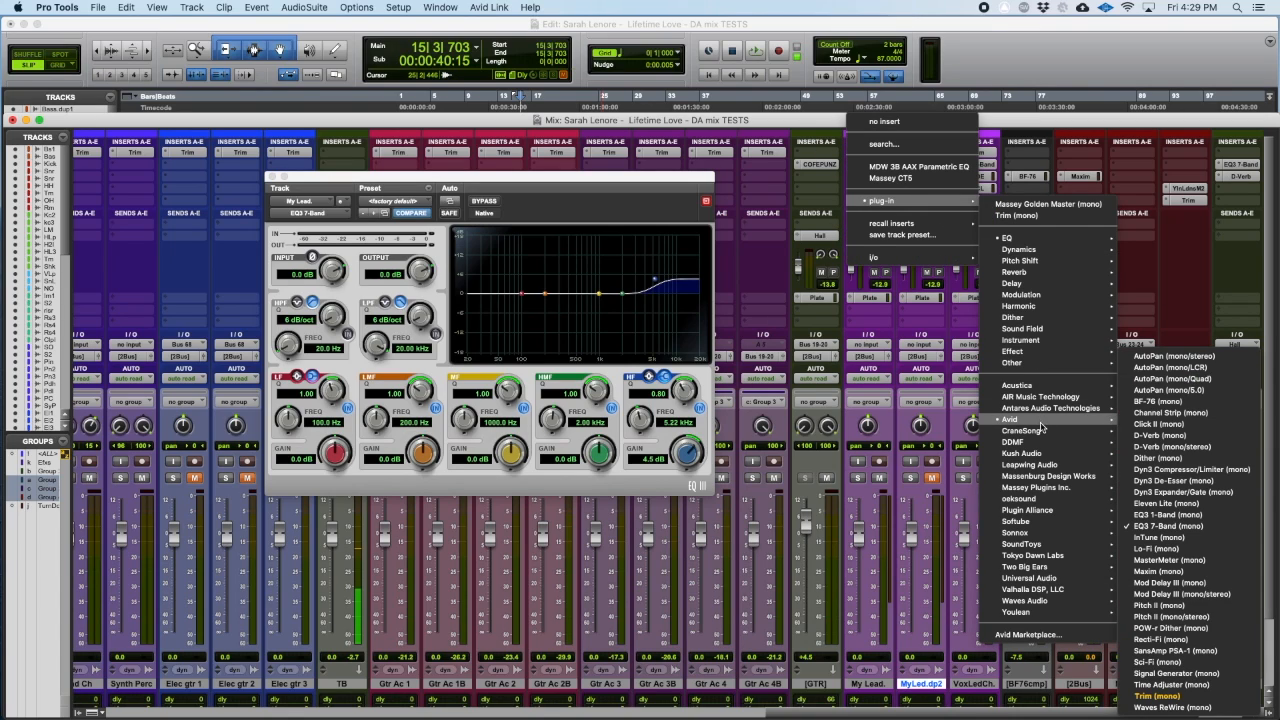
{"action": "mouse_move", "coordinate": [1041, 388]}
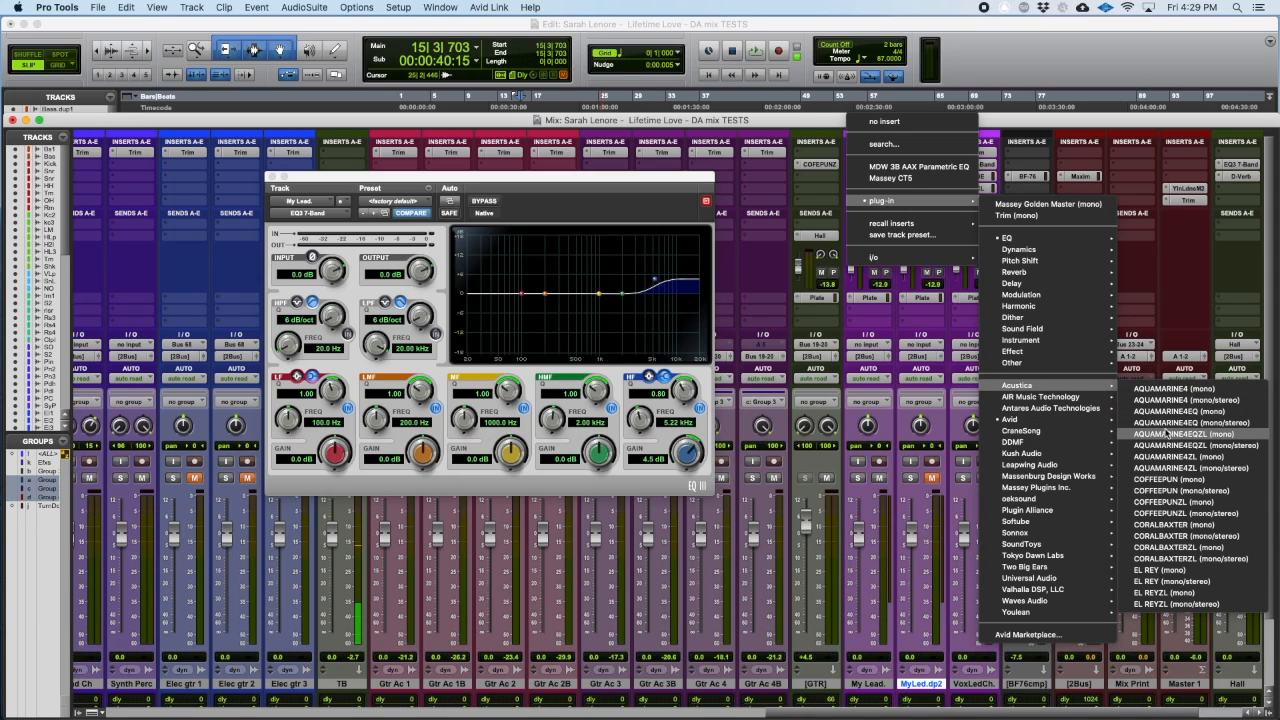
{"action": "left_click", "coordinate": [1164, 506]}
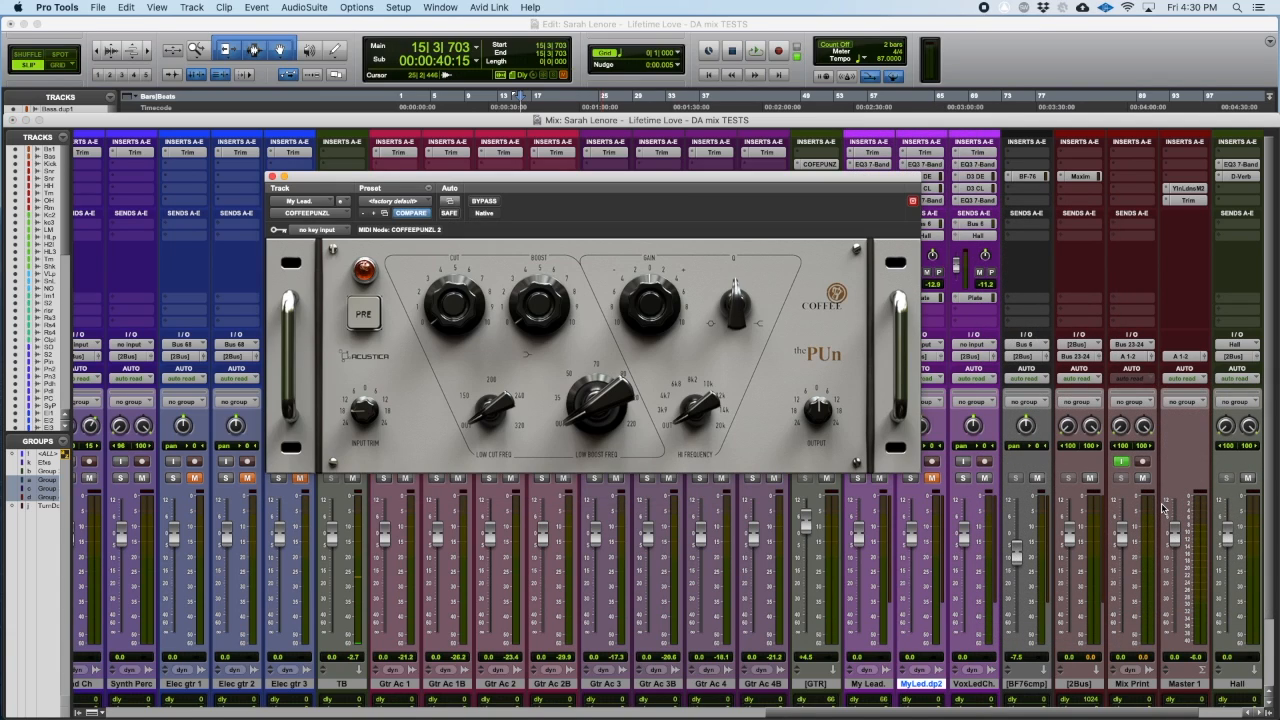
{"action": "left_click_drag", "start_coordinate": [748, 183], "coordinate": [583, 185]}
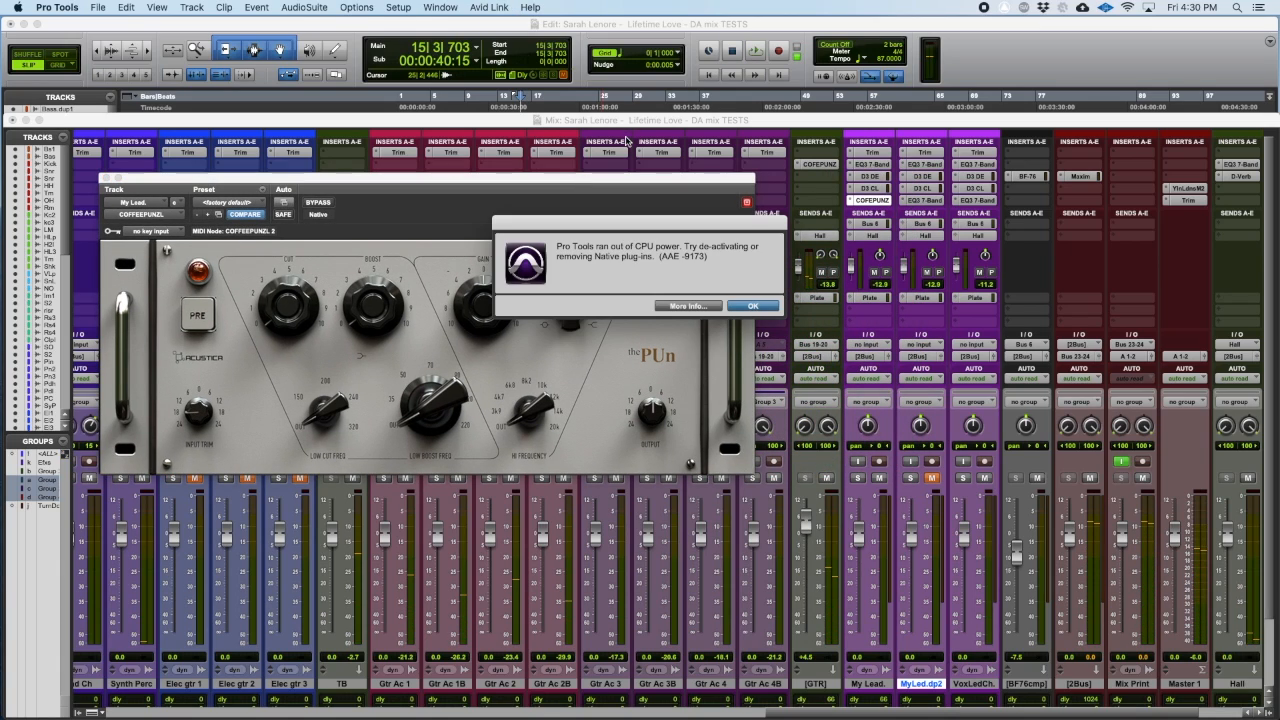
{"action": "key", "text": "Return"}
Step: Set the Playback Engine's H/W Buffer Size to 512 Samples
{"action": "left_click", "coordinate": [401, 7]}
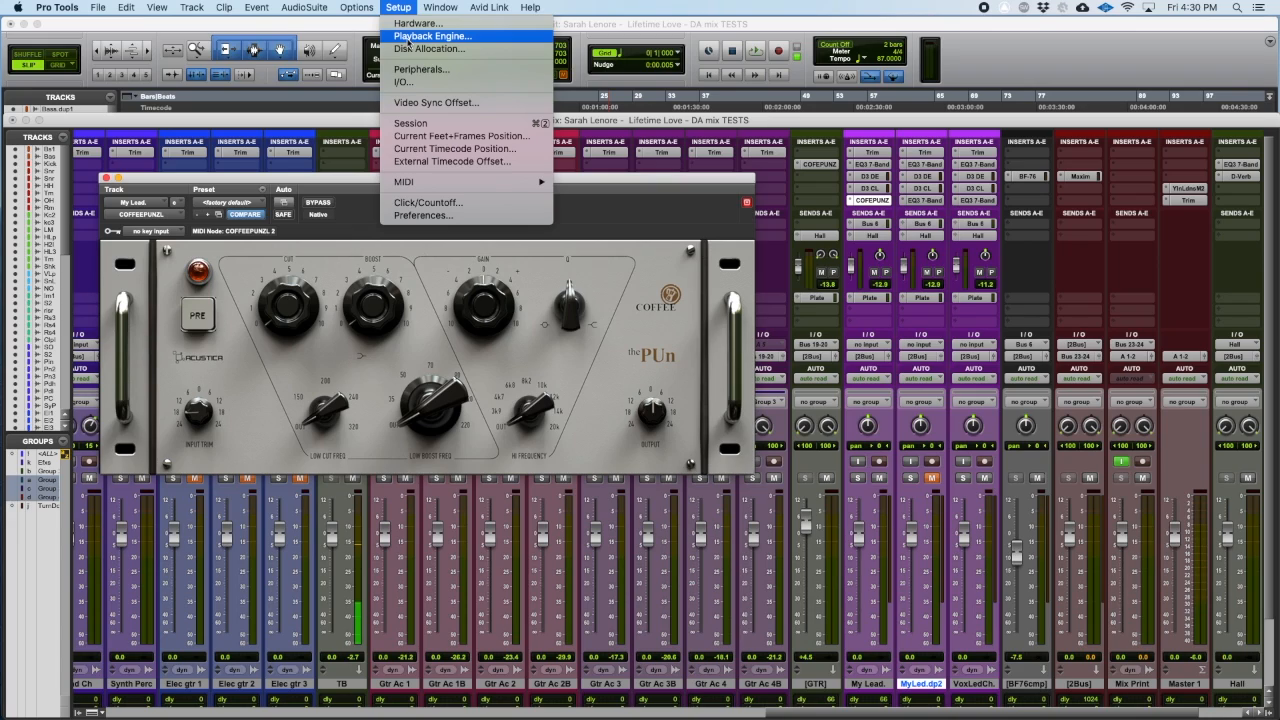
{"action": "left_click", "coordinate": [406, 40]}
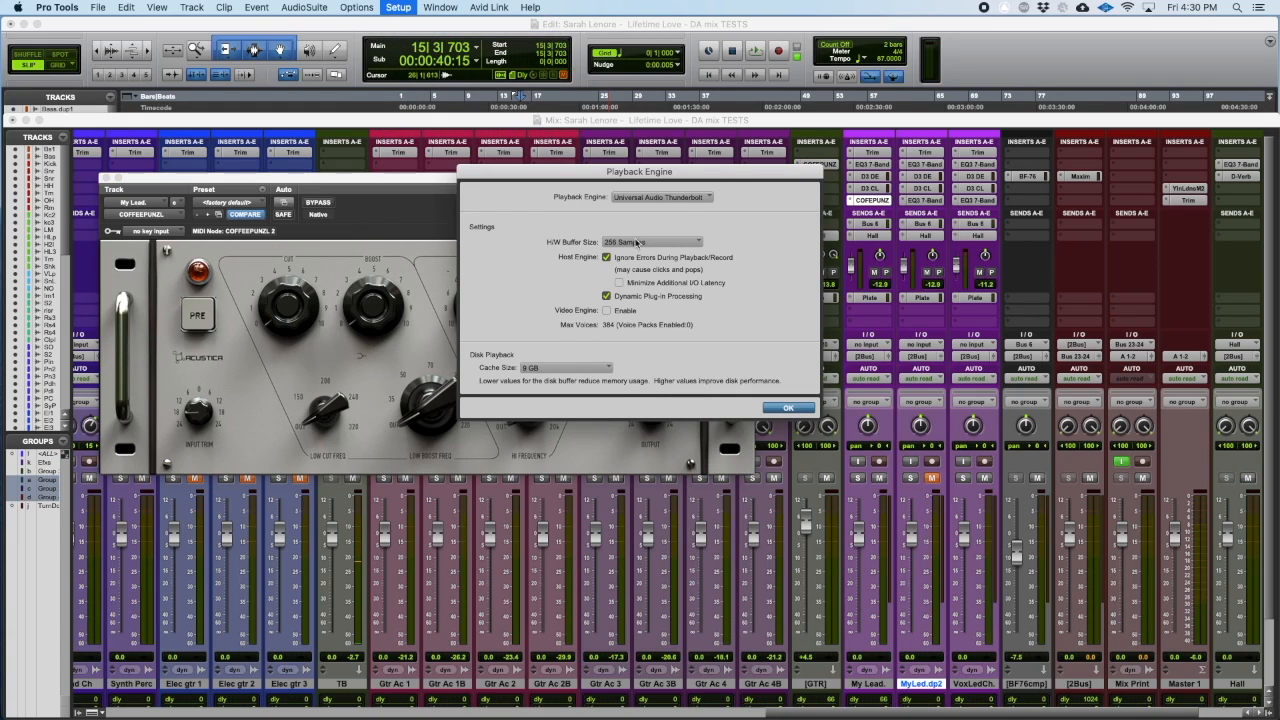
{"action": "left_click", "coordinate": [636, 242]}
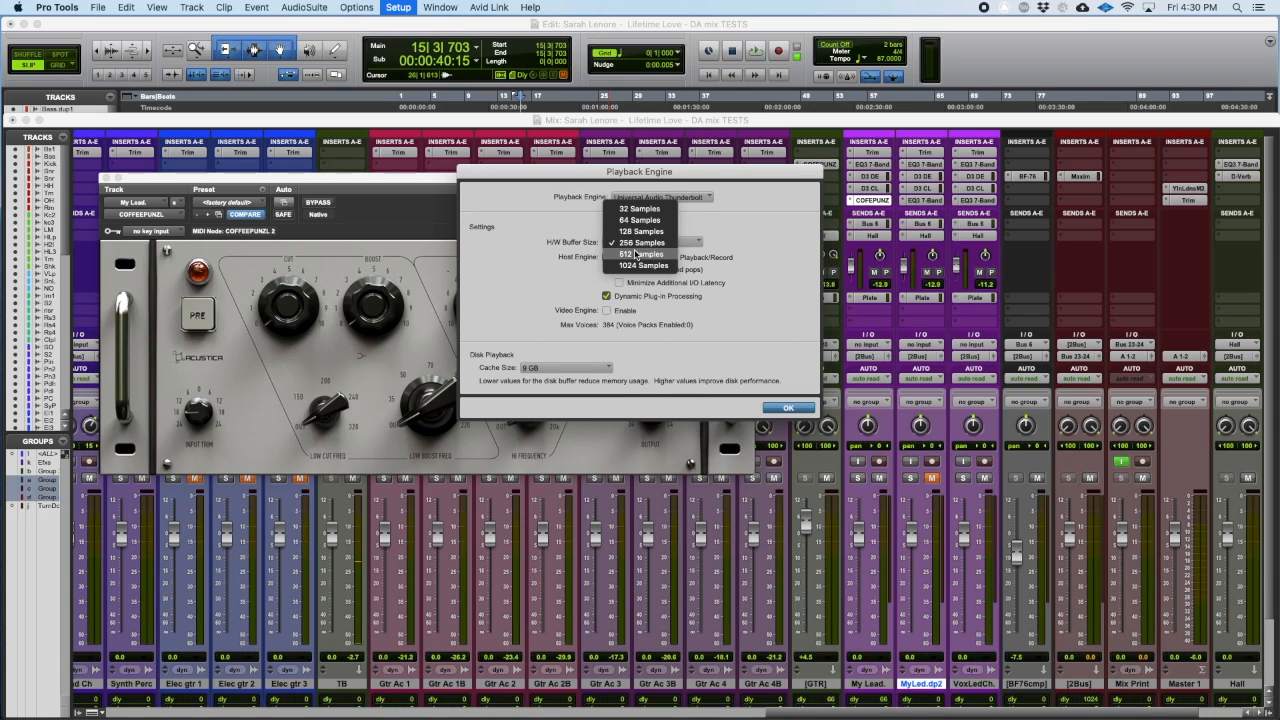
{"action": "key", "text": "Escape"}
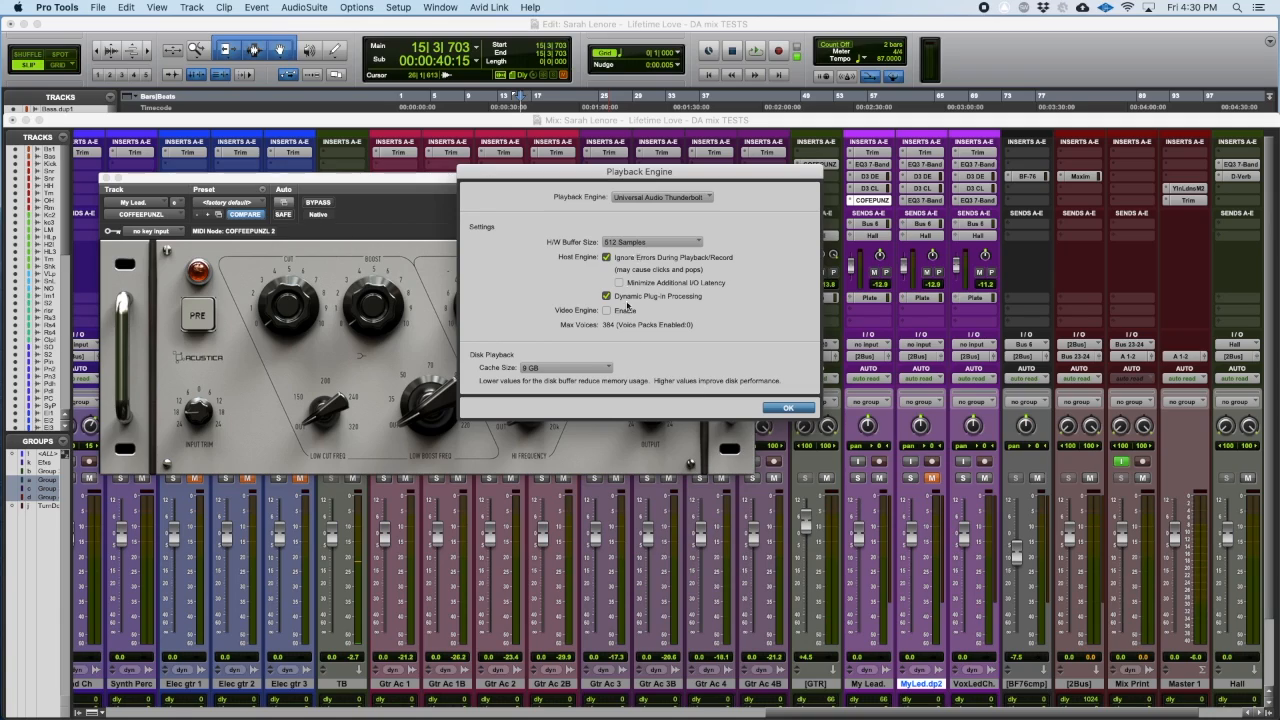
{"action": "key", "text": "Return"}
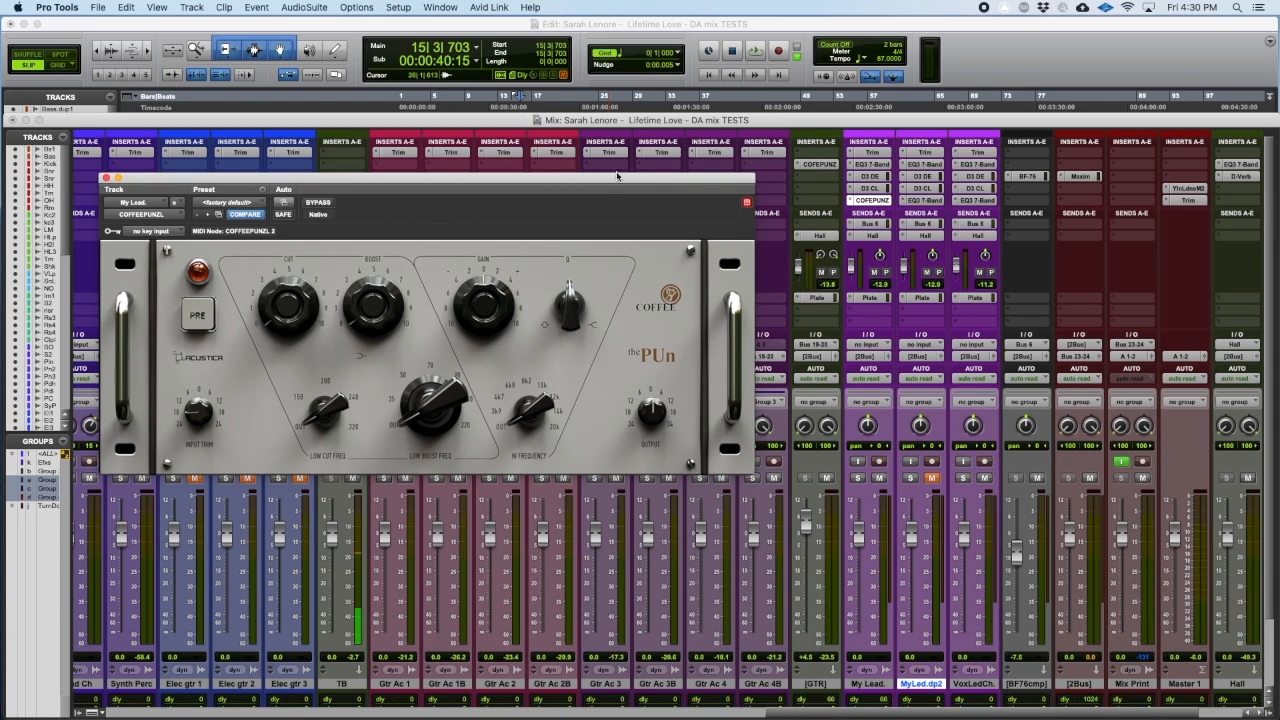
Step: Audition the song, check the HF band of the MyLed.dp2 EQ3 7-Band, and adjust COFFEEPUNZL's Hi Frequency on My Lead. accordingly
{"action": "left_click_drag", "start_coordinate": [618, 179], "coordinate": [653, 205]}
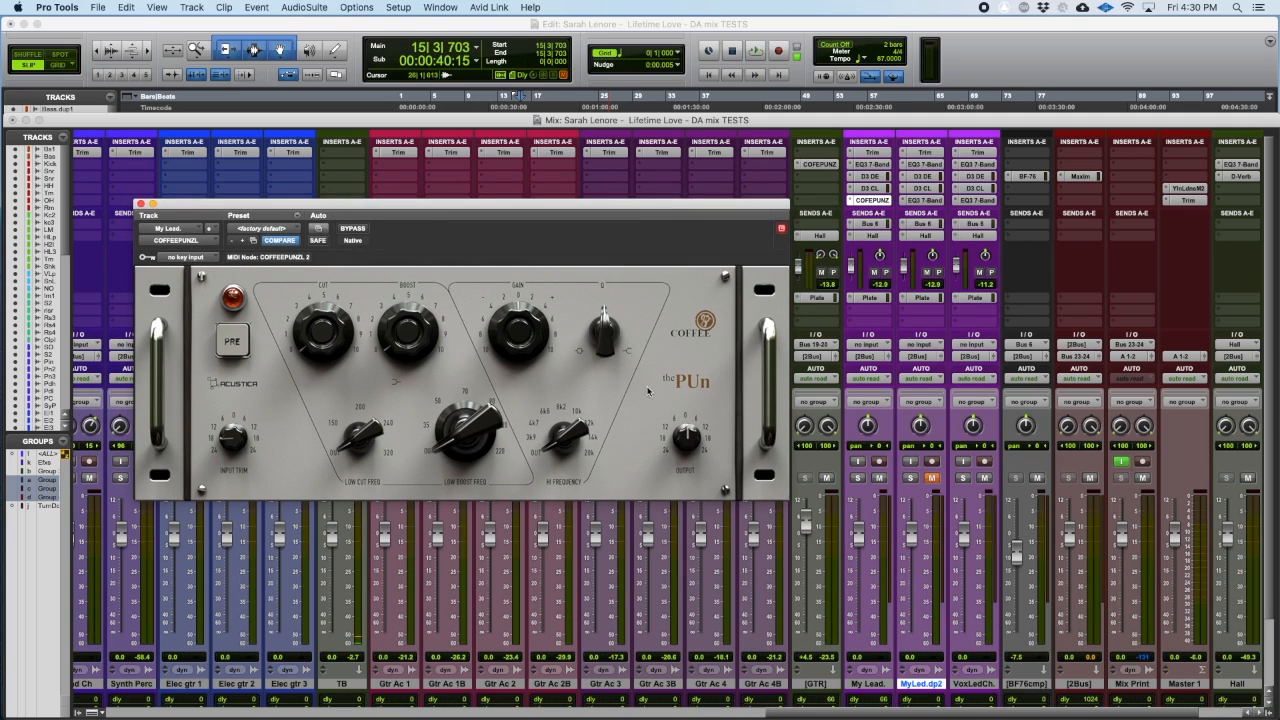
{"action": "key", "text": "space"}
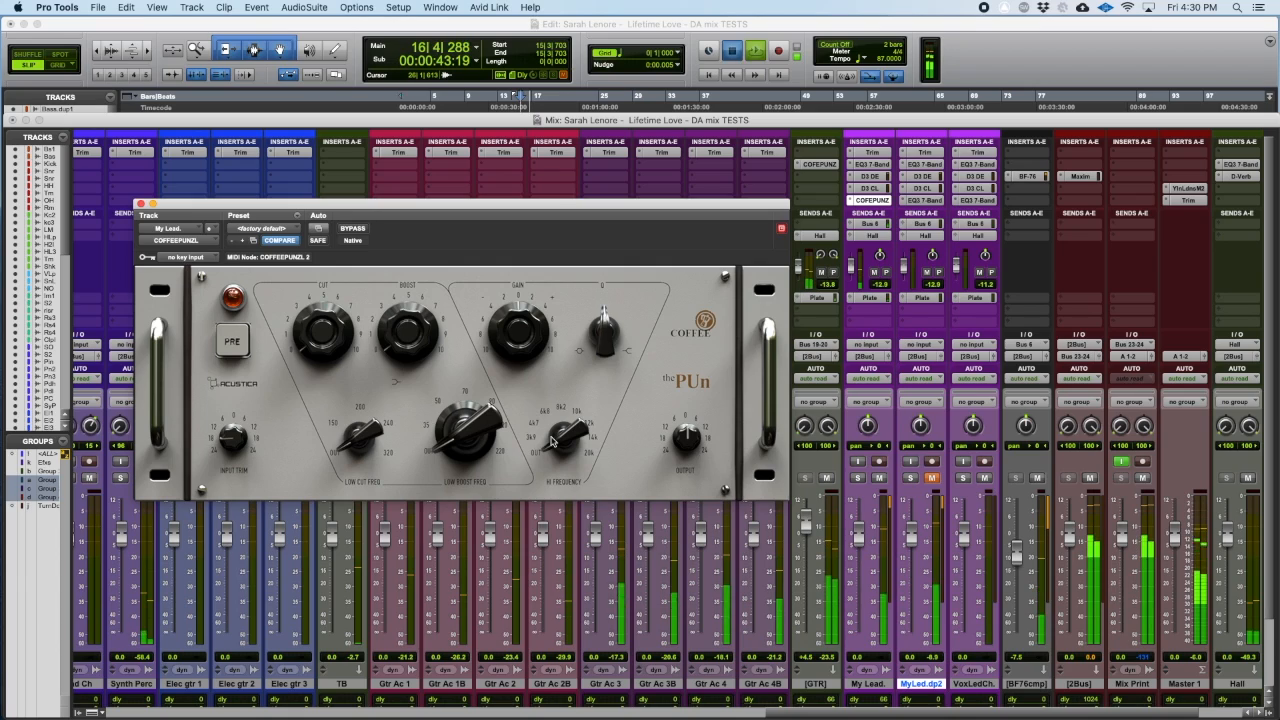
{"action": "key", "text": "space"}
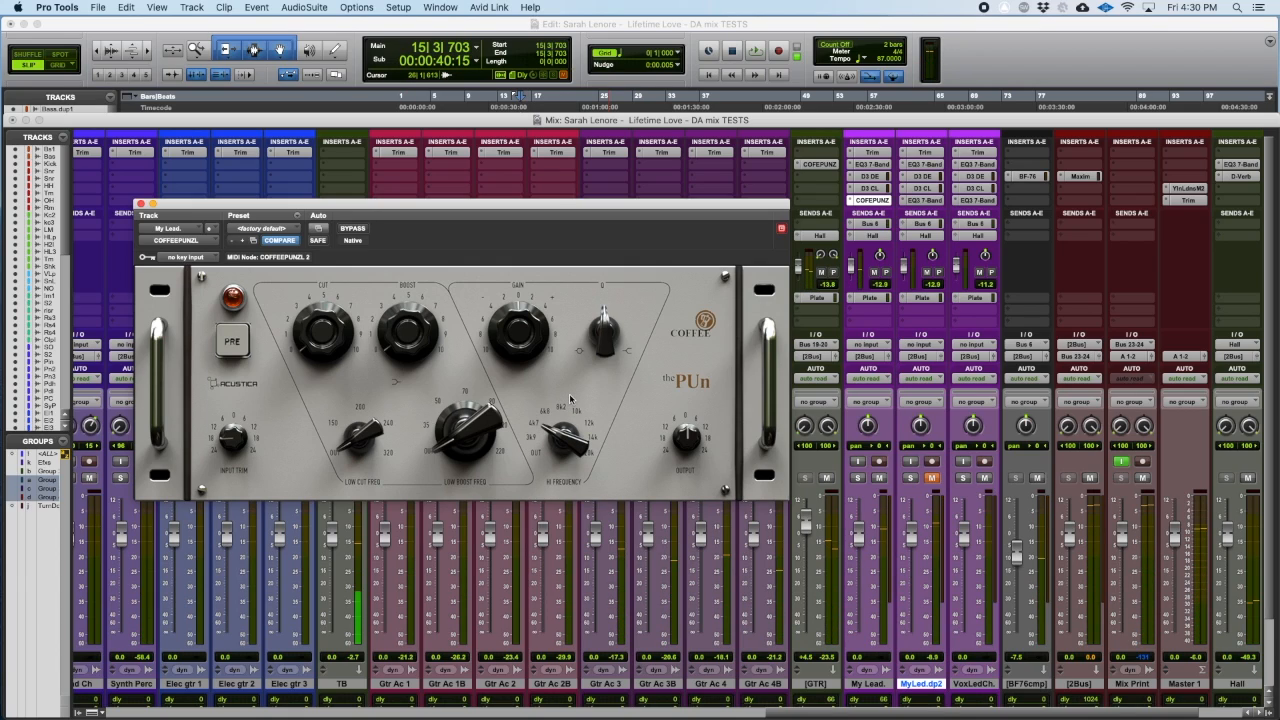
{"action": "left_click", "coordinate": [922, 200]}
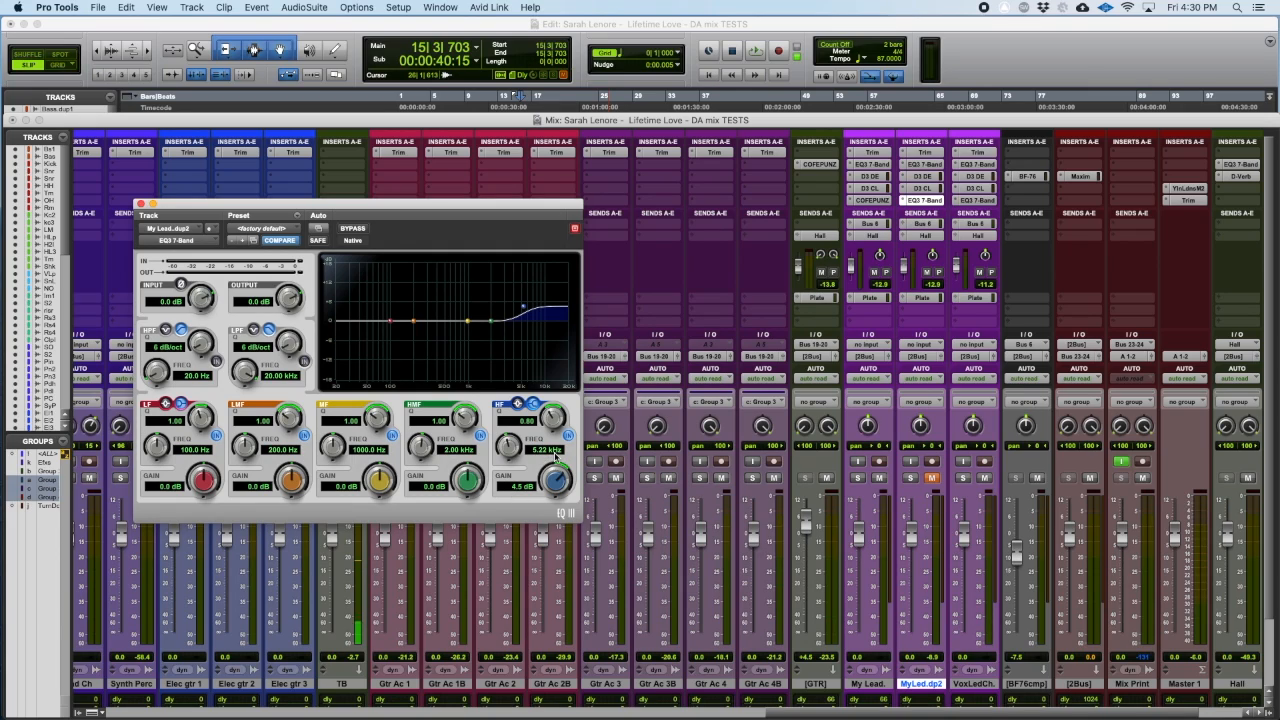
{"action": "left_click", "coordinate": [882, 201]}
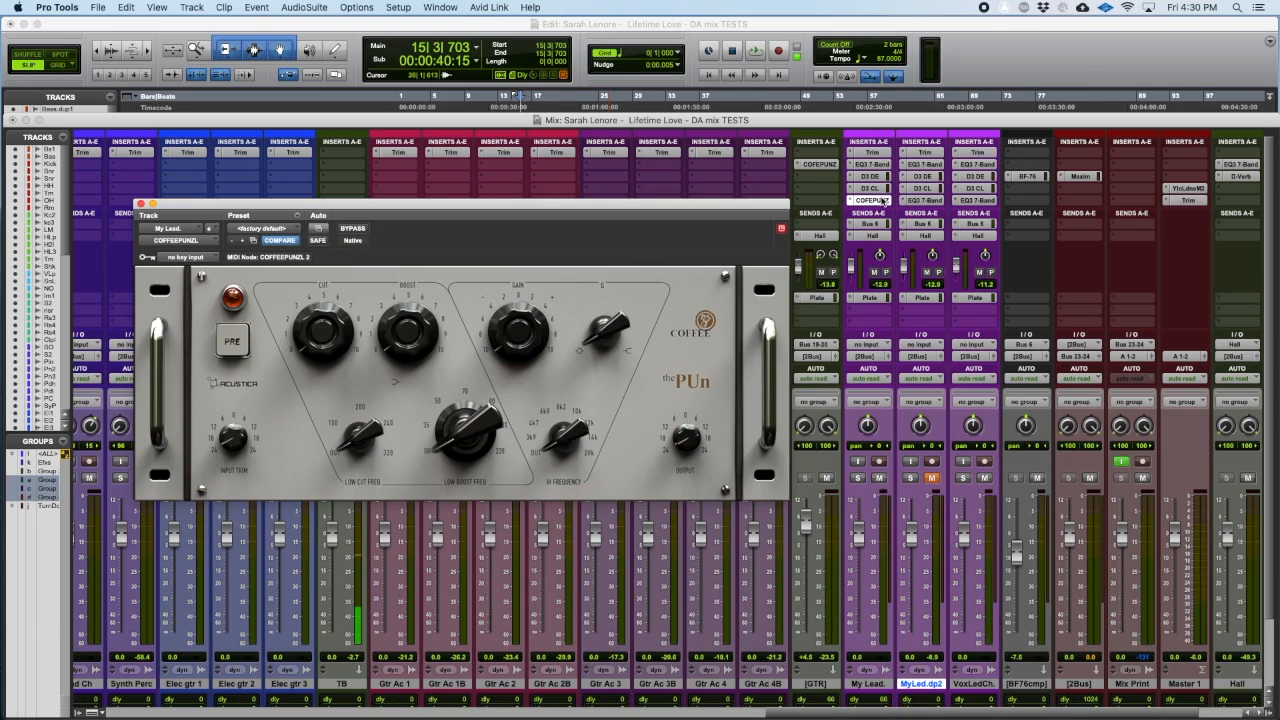
{"action": "left_click_drag", "start_coordinate": [546, 428], "coordinate": [552, 418]}
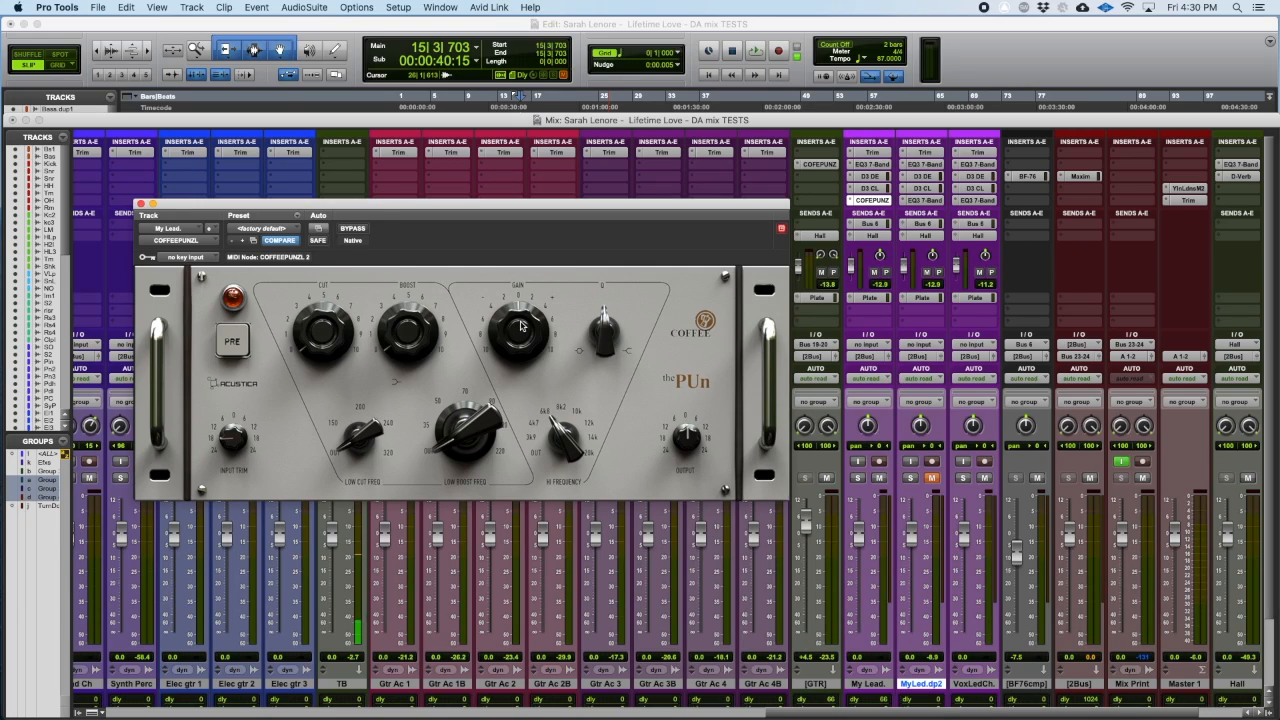
Step: Check the H/W Buffer Size setting in the Playback Engine settings and confirm the dialog
{"action": "left_click", "coordinate": [395, 8]}
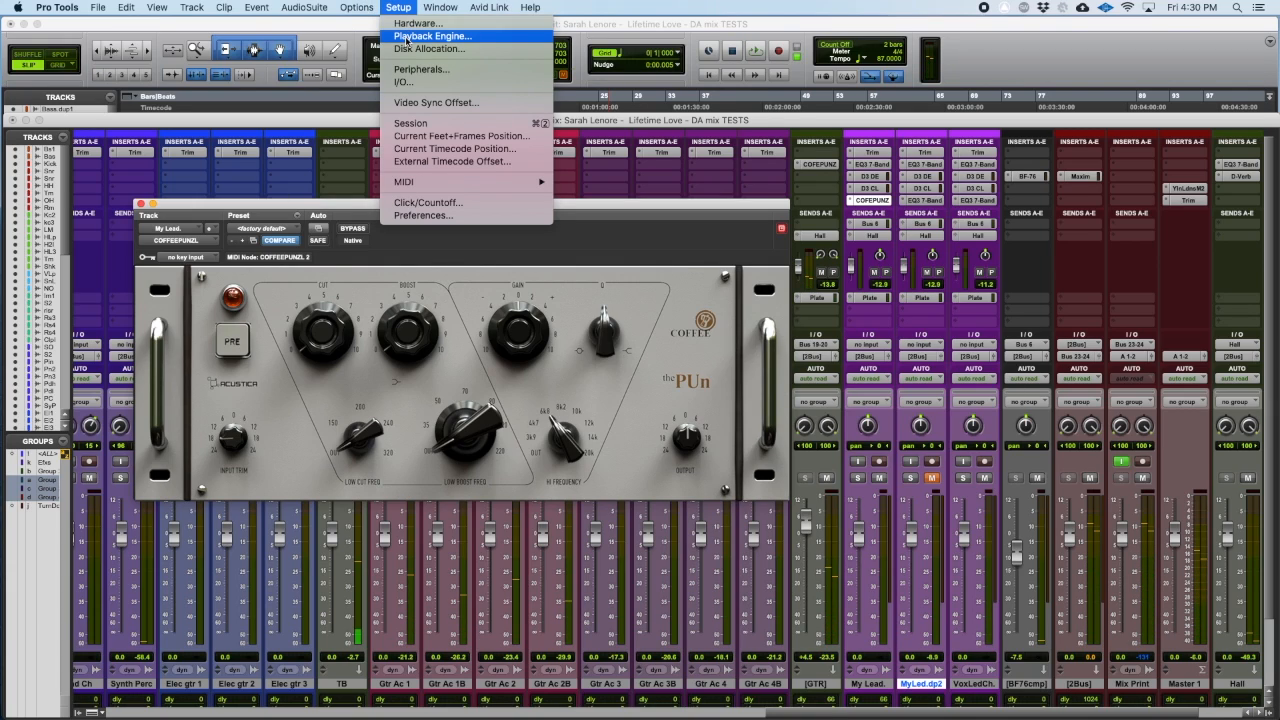
{"action": "left_click", "coordinate": [393, 40]}
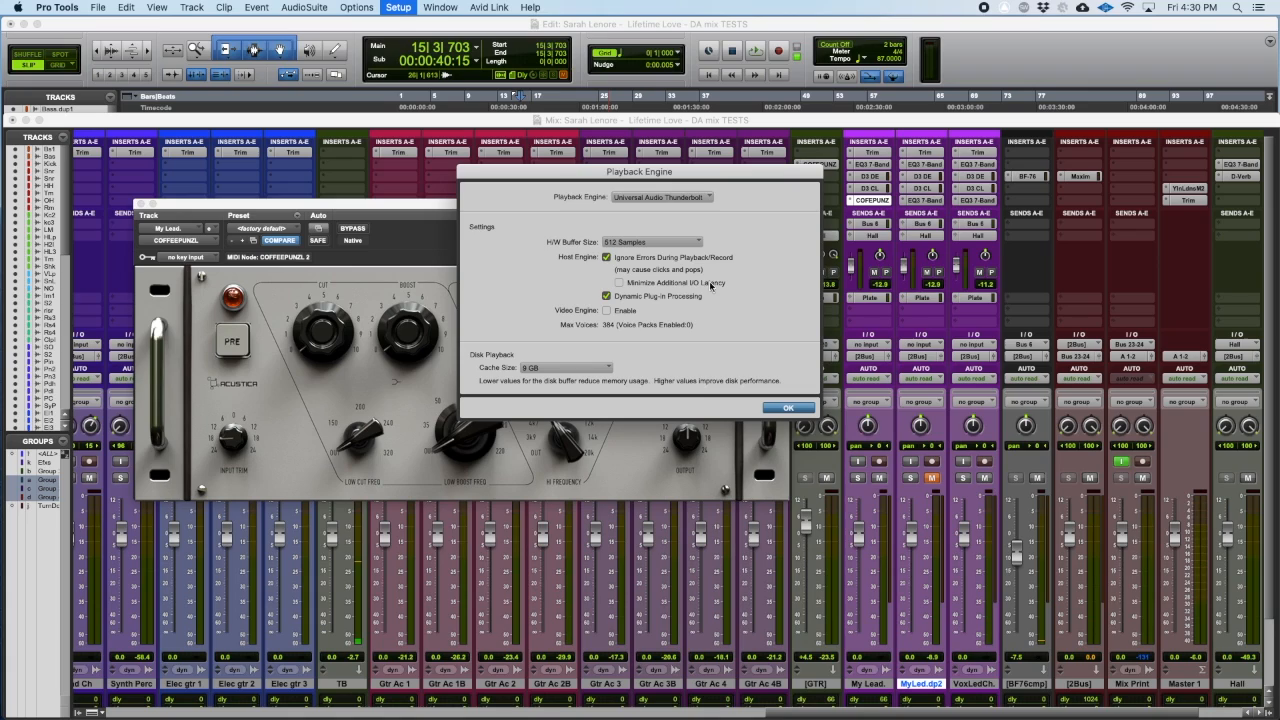
{"action": "left_click", "coordinate": [682, 243]}
{"action": "left_click", "coordinate": [675, 230]}
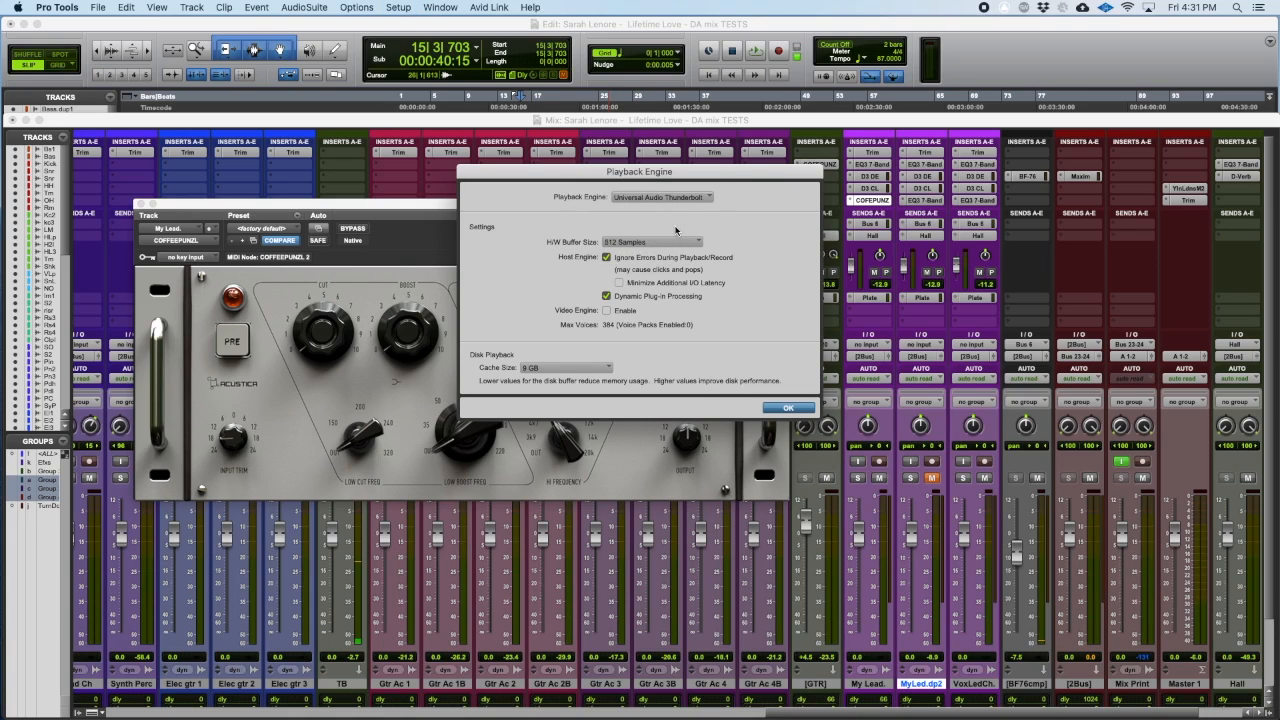
{"action": "key", "text": "Return"}
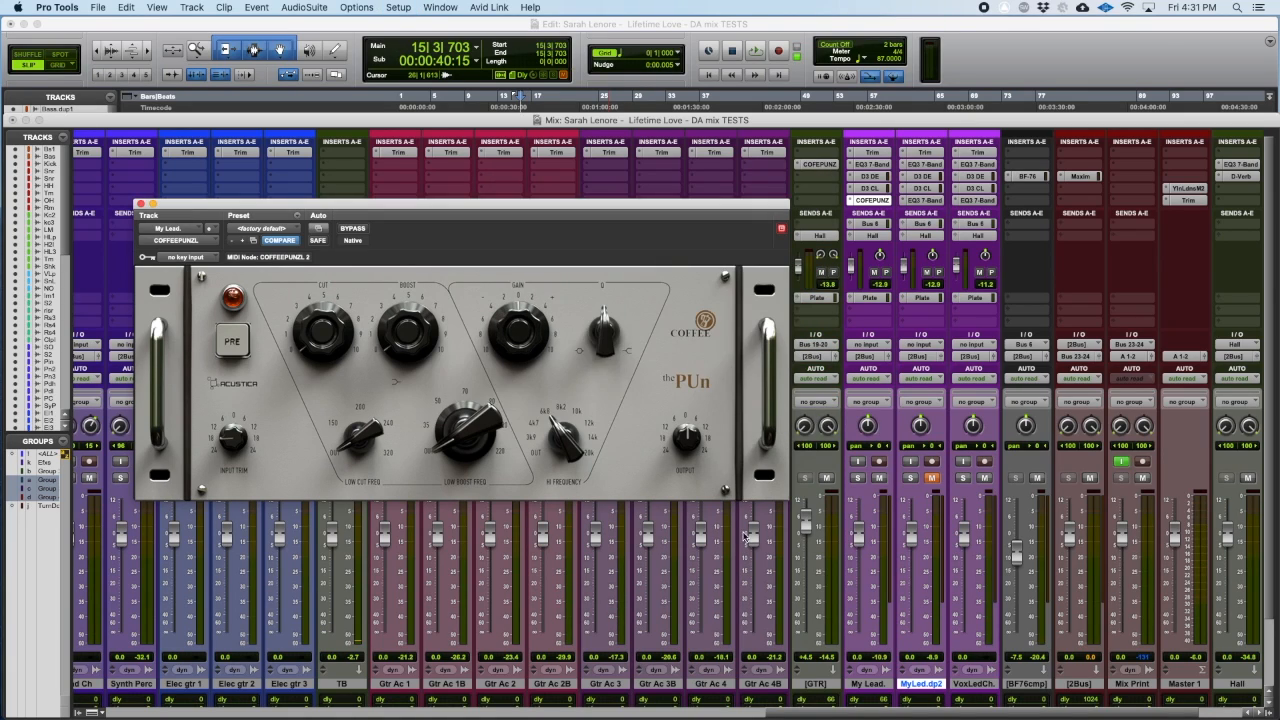
Step: While auditioning the song, boost COFFEEPUNZL's high-frequency Gain moderately and turn its Q knob to the end of its range
{"action": "key", "text": "space"}
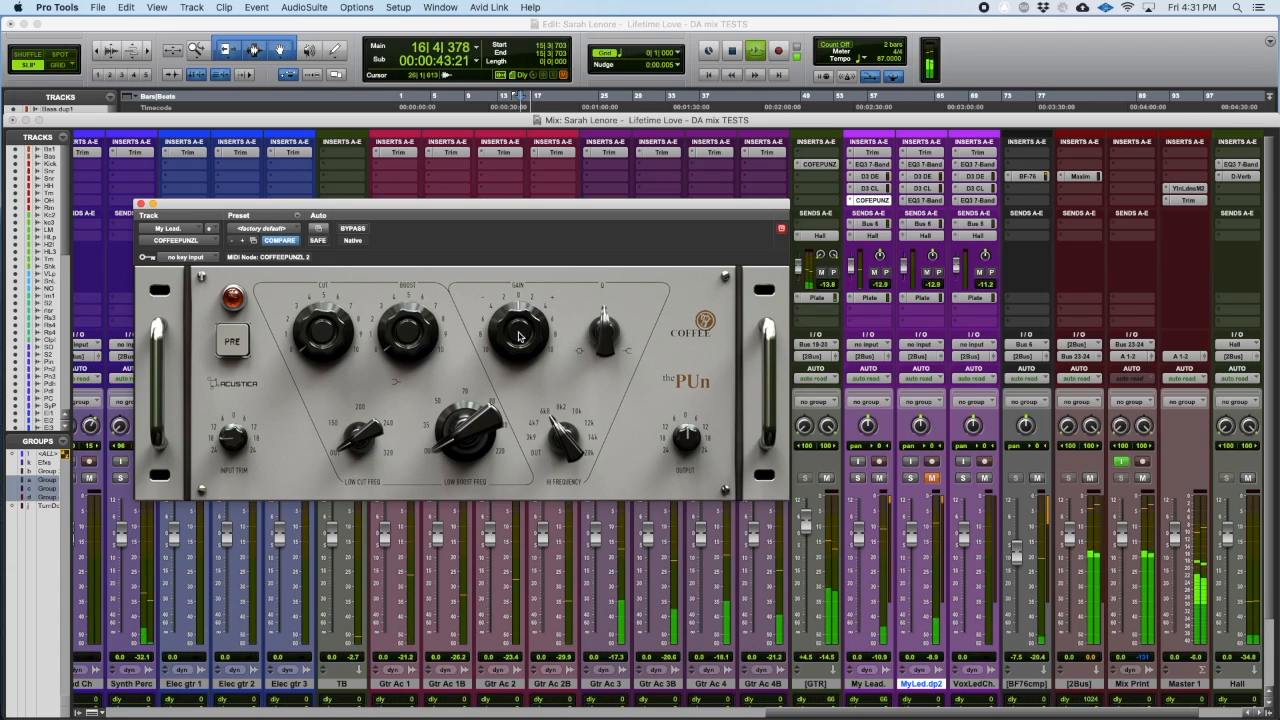
{"action": "left_click_drag", "start_coordinate": [523, 320], "coordinate": [527, 295]}
{"action": "key", "text": "space"}
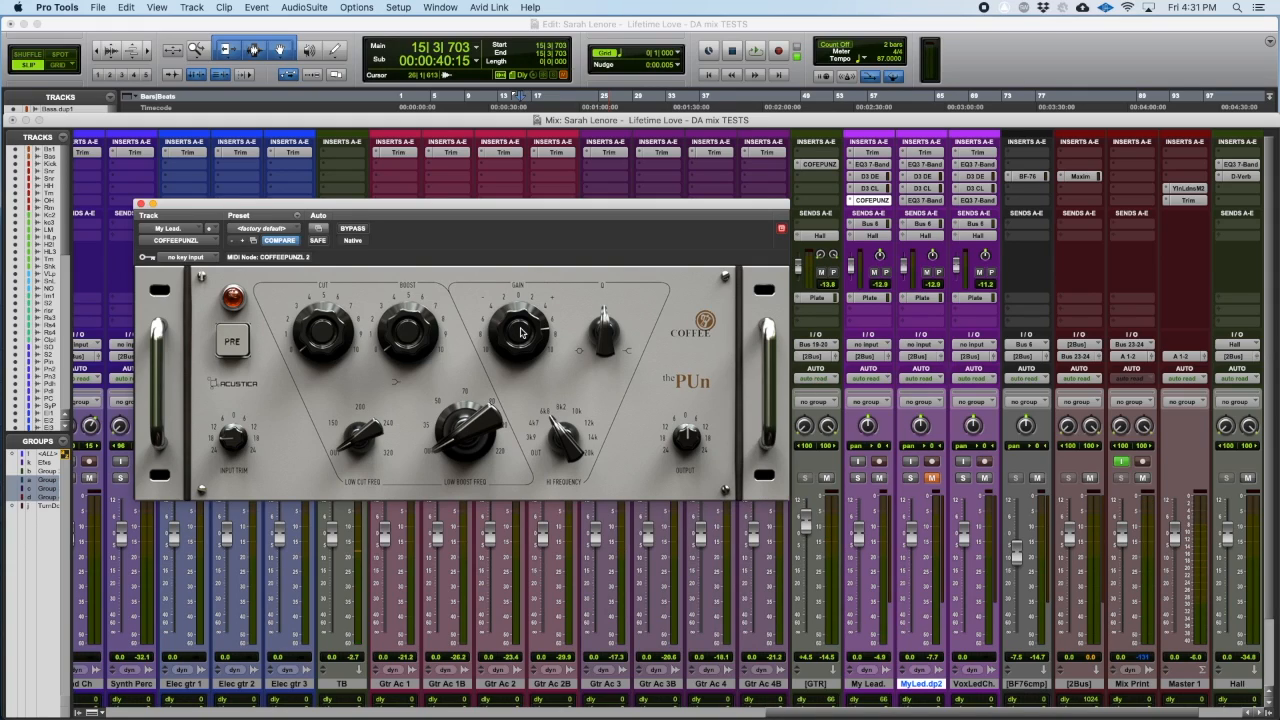
{"action": "key", "text": "space"}
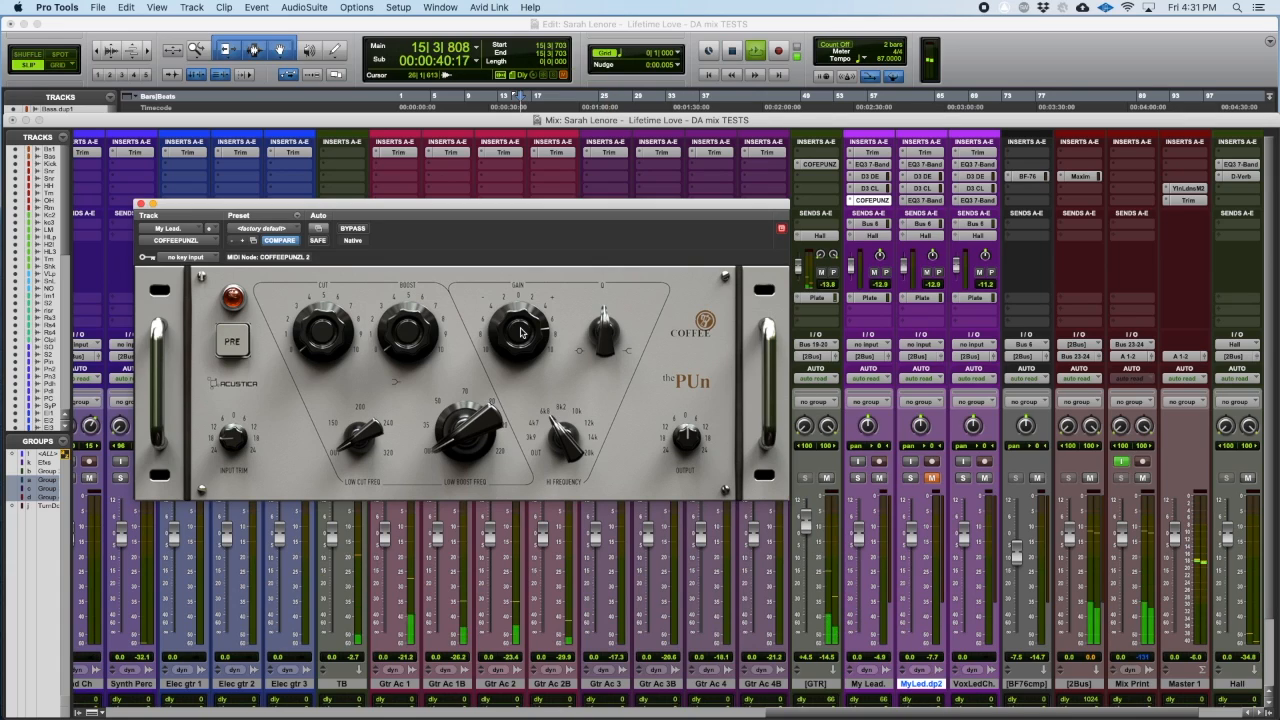
{"action": "left_click_drag", "start_coordinate": [520, 332], "coordinate": [517, 354]}
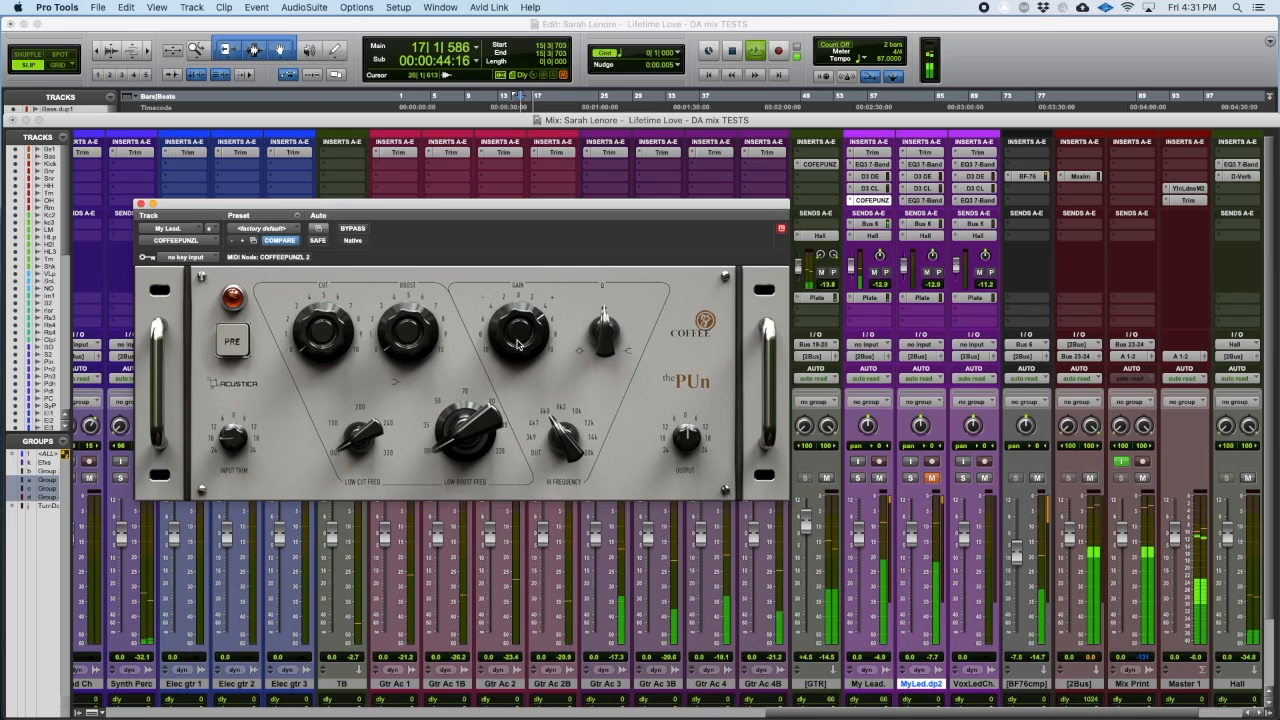
{"action": "left_click_drag", "start_coordinate": [606, 322], "coordinate": [637, 368]}
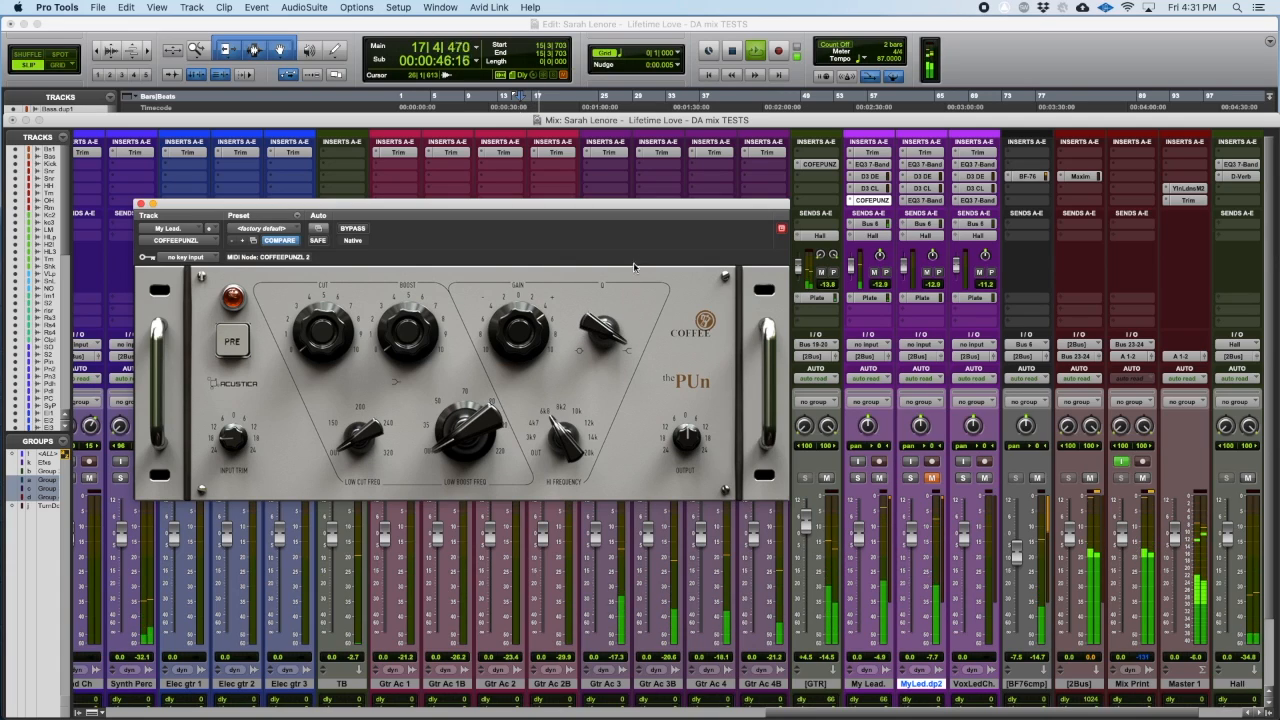
{"action": "key", "text": "space"}
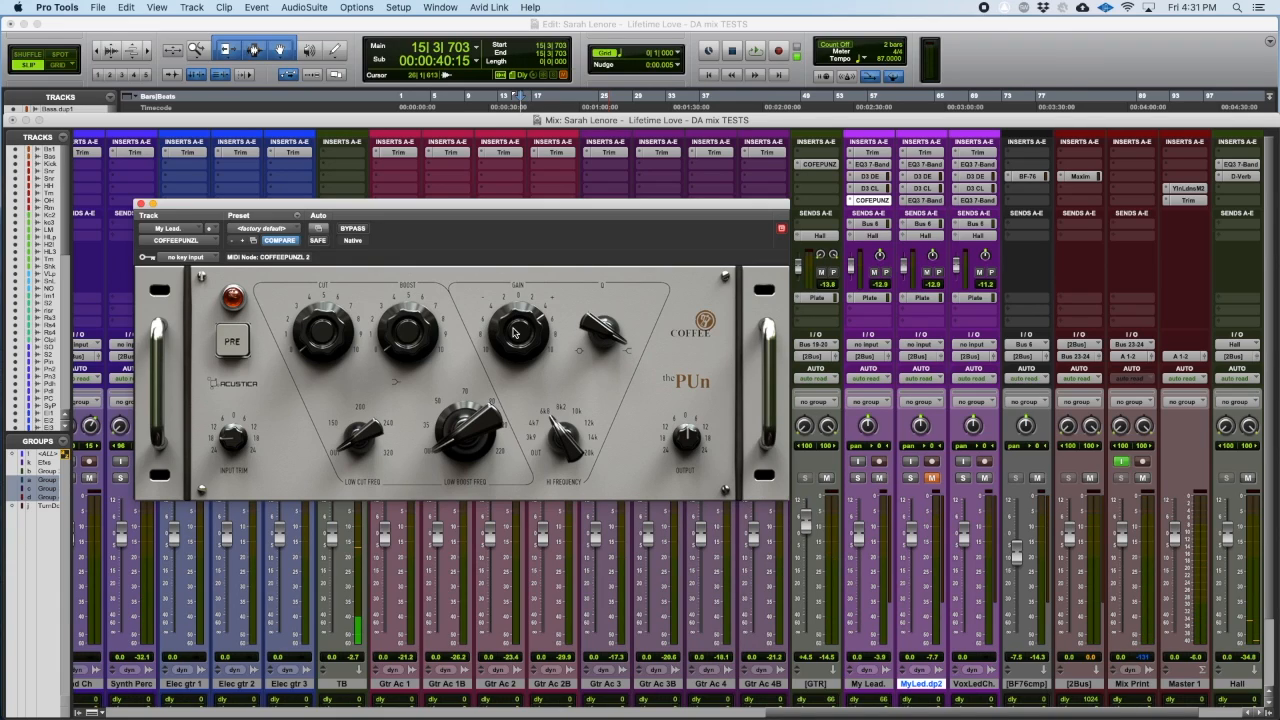
Step: Open the EQ3 7-Band of the MyLed.dp2 track in its own window beside the COFFEEPUNZL window
{"action": "key", "text": "space"}
Step: Play the song and fine-tune the high-frequency Gain of COFFEEPUNZL on the My Lead. track
{"action": "key", "text": "space"}
{"action": "left_click", "coordinate": [922, 200]}
{"action": "left_click_drag", "start_coordinate": [237, 23], "coordinate": [1145, 205]}
{"action": "key", "text": "space"}
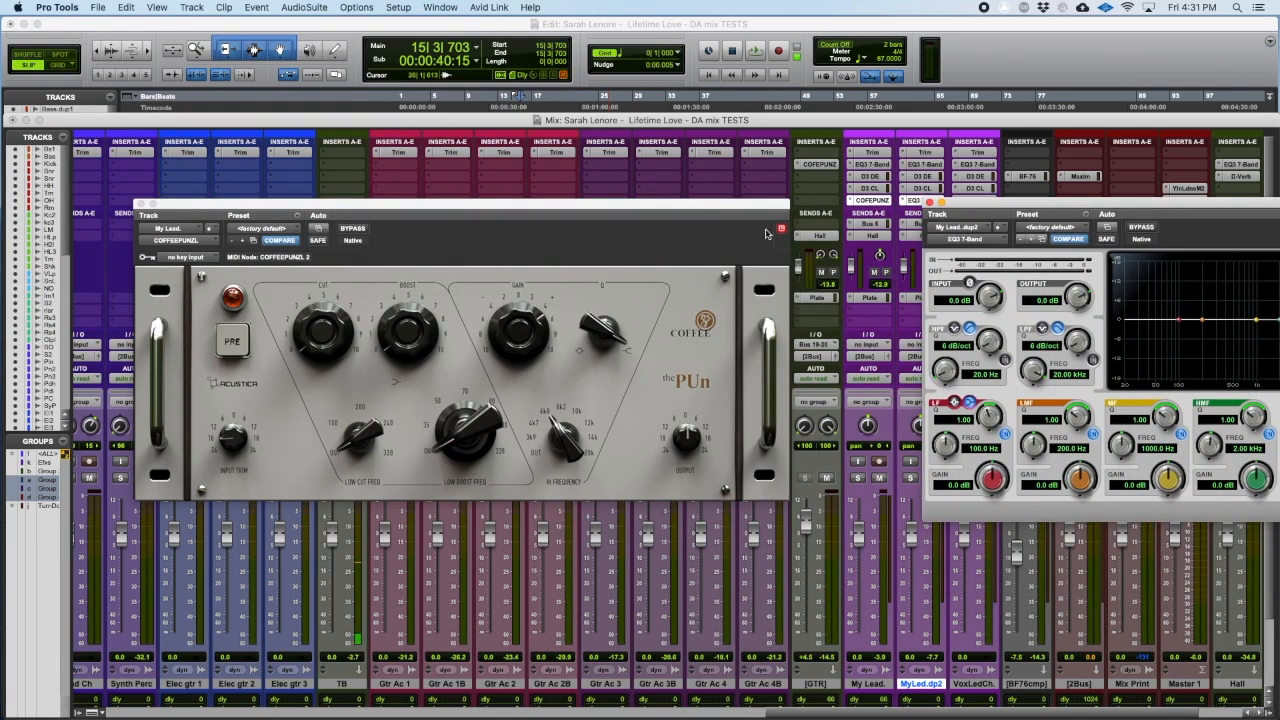
{"action": "left_click", "coordinate": [530, 360]}
{"action": "left_click_drag", "start_coordinate": [529, 356], "coordinate": [532, 340]}
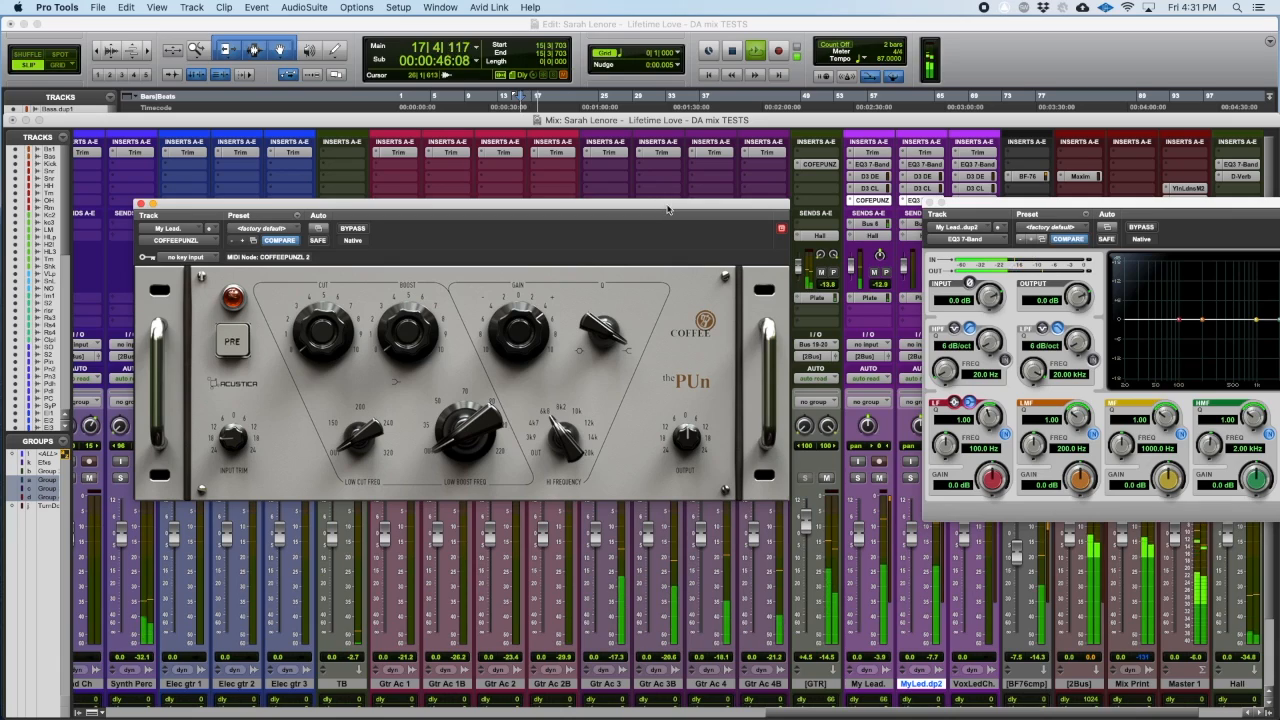
Step: Stop playback and inspect the full EQ3 7-Band curve of MyLed.dp2, then park its window beside the COFFEEPUNZL window again
{"action": "key", "text": "space"}
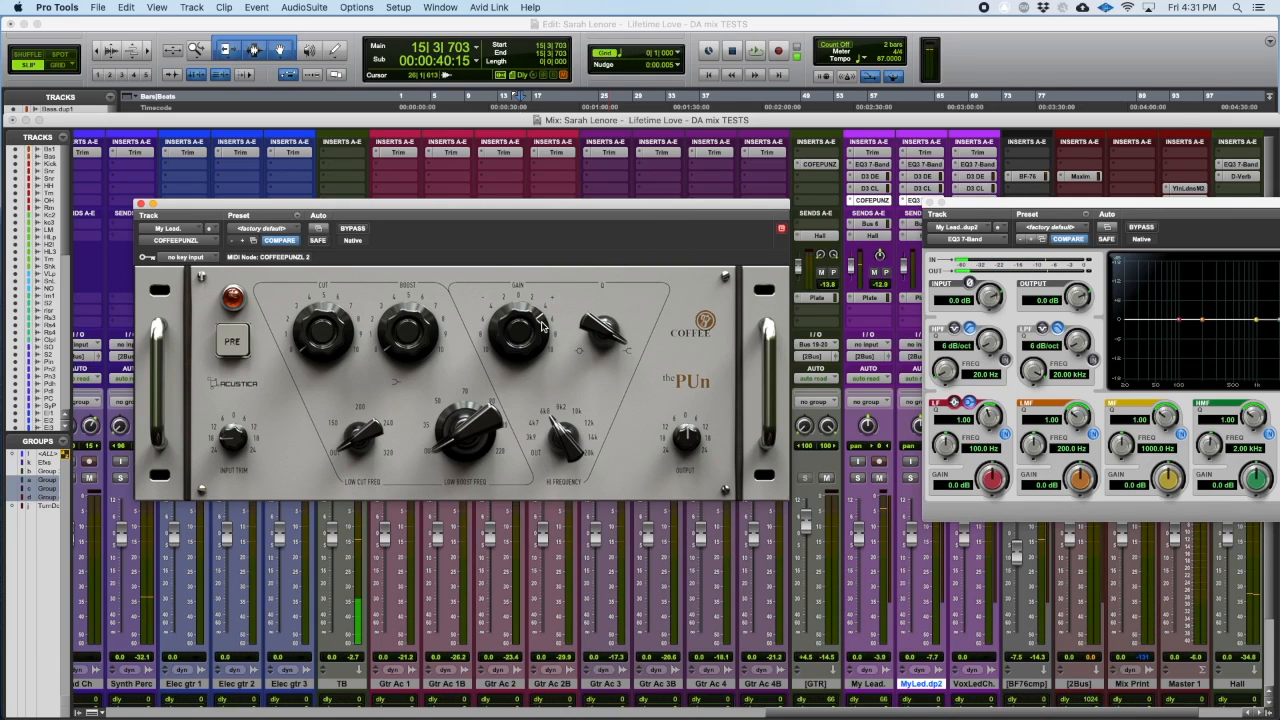
{"action": "left_click_drag", "start_coordinate": [998, 209], "coordinate": [846, 186]}
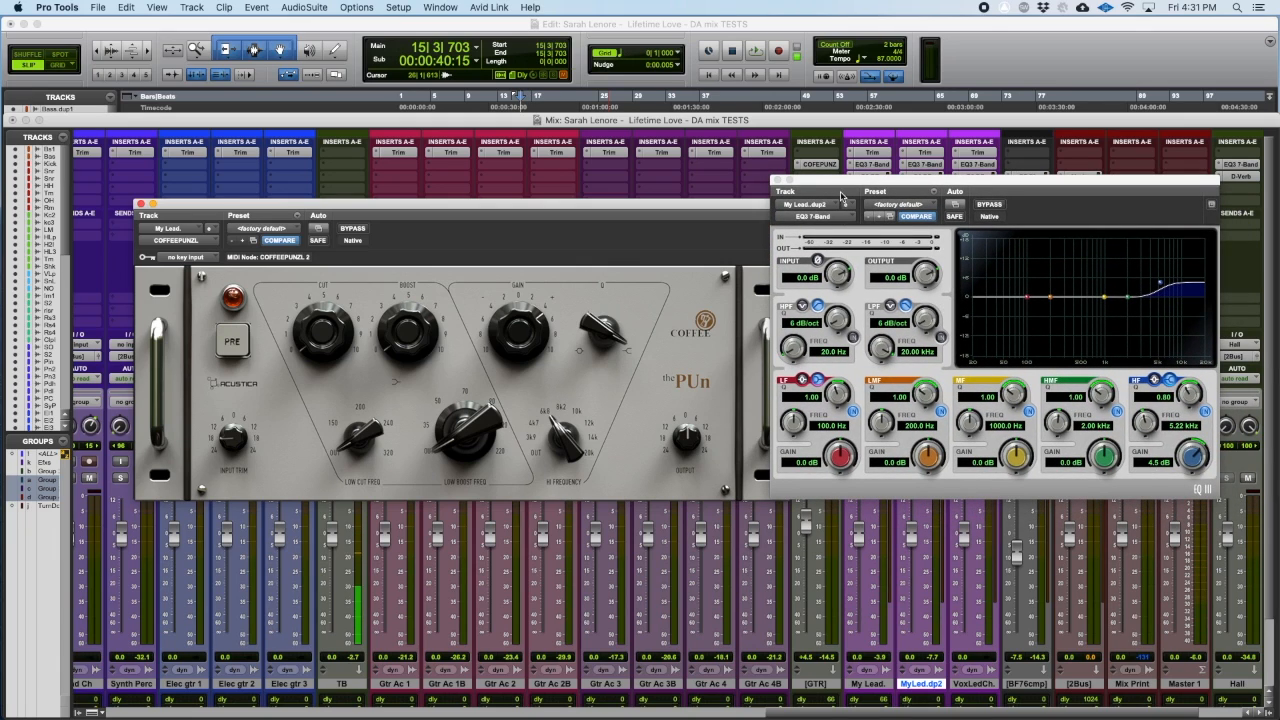
{"action": "left_click_drag", "start_coordinate": [836, 187], "coordinate": [999, 208]}
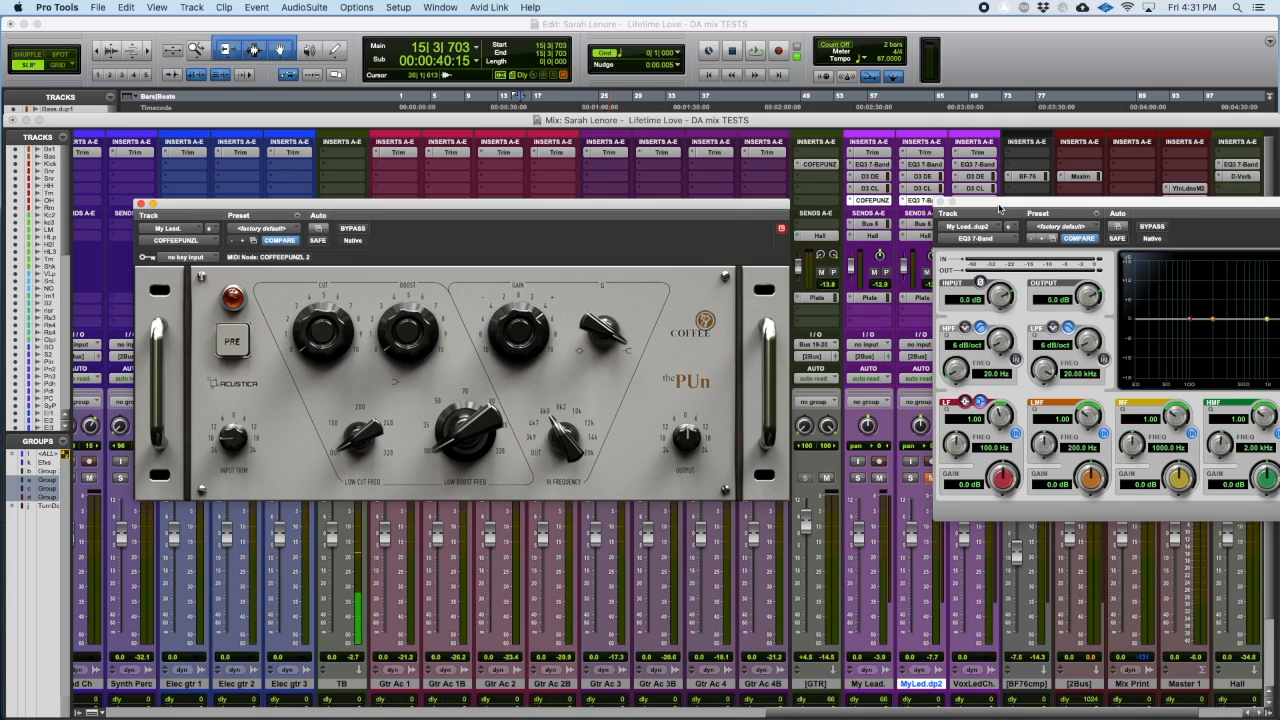
Step: Play the song briefly, select My Lead. together with MyLed.dp2, and move the EQ3 7-Band window clear of their channel strips
{"action": "key", "text": "space"}
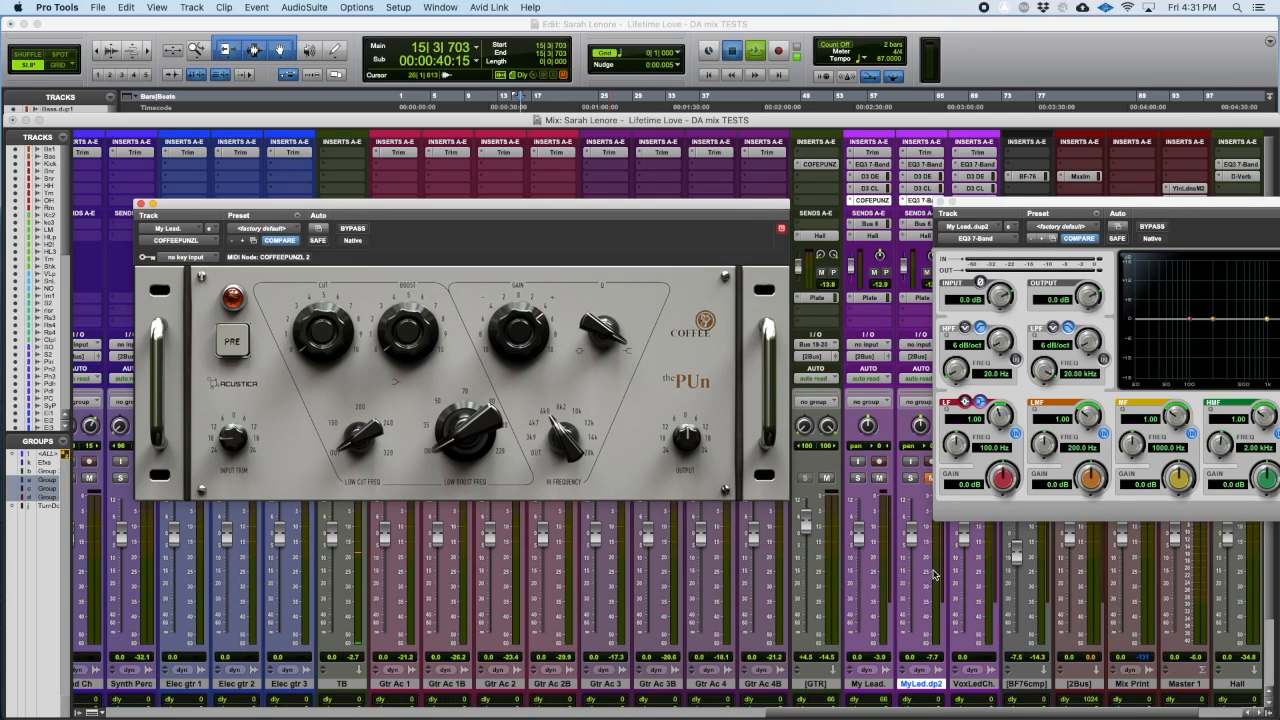
{"action": "key", "text": "space"}
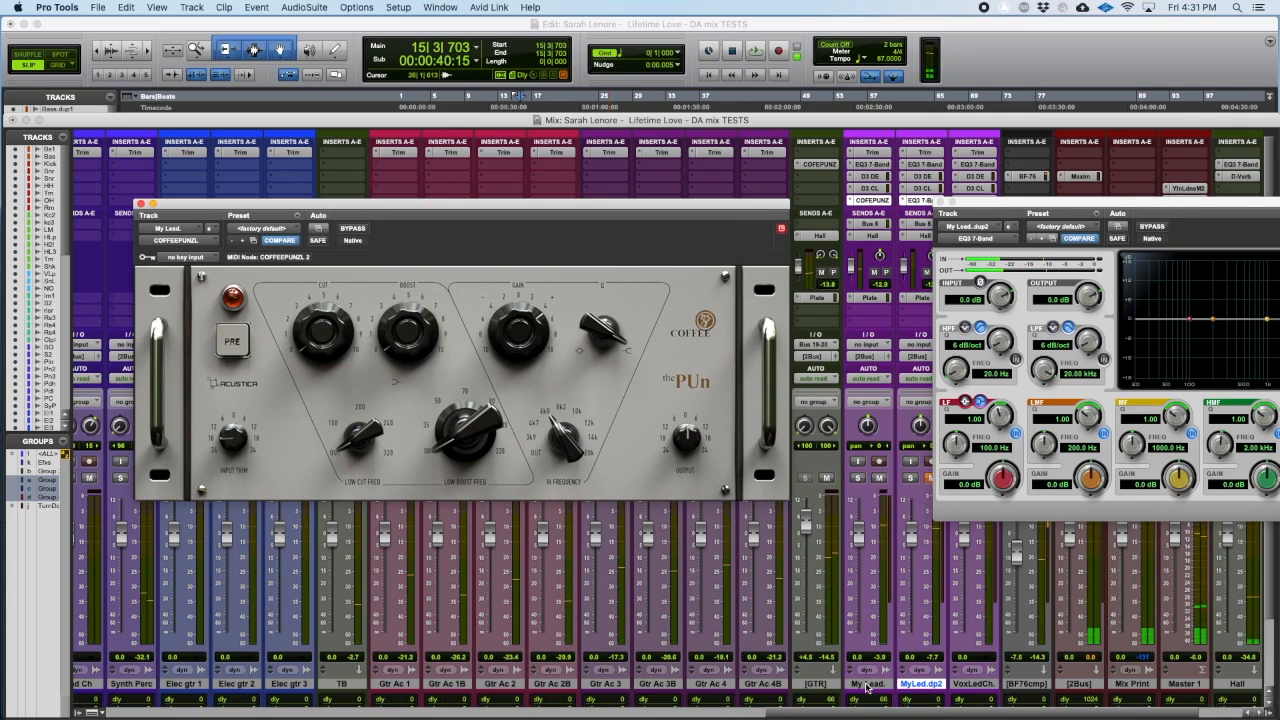
{"action": "left_click", "coordinate": [866, 684]}
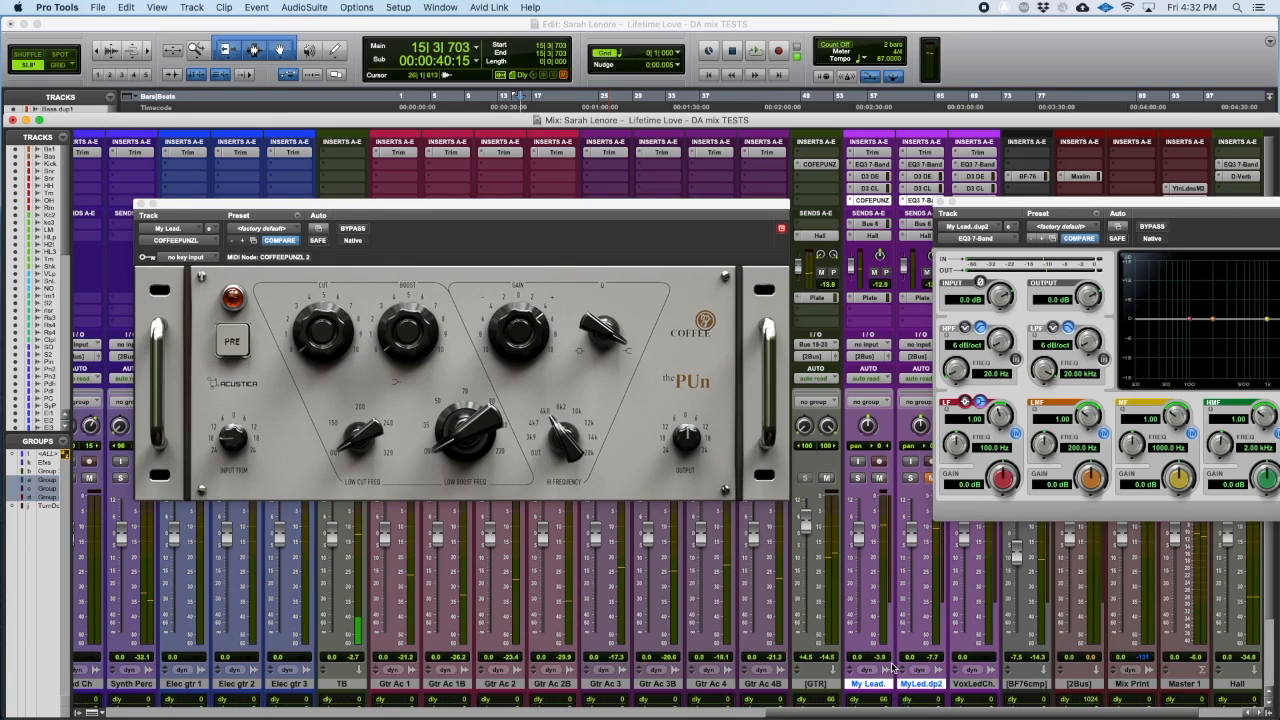
{"action": "left_click_drag", "start_coordinate": [1033, 205], "coordinate": [1081, 179]}
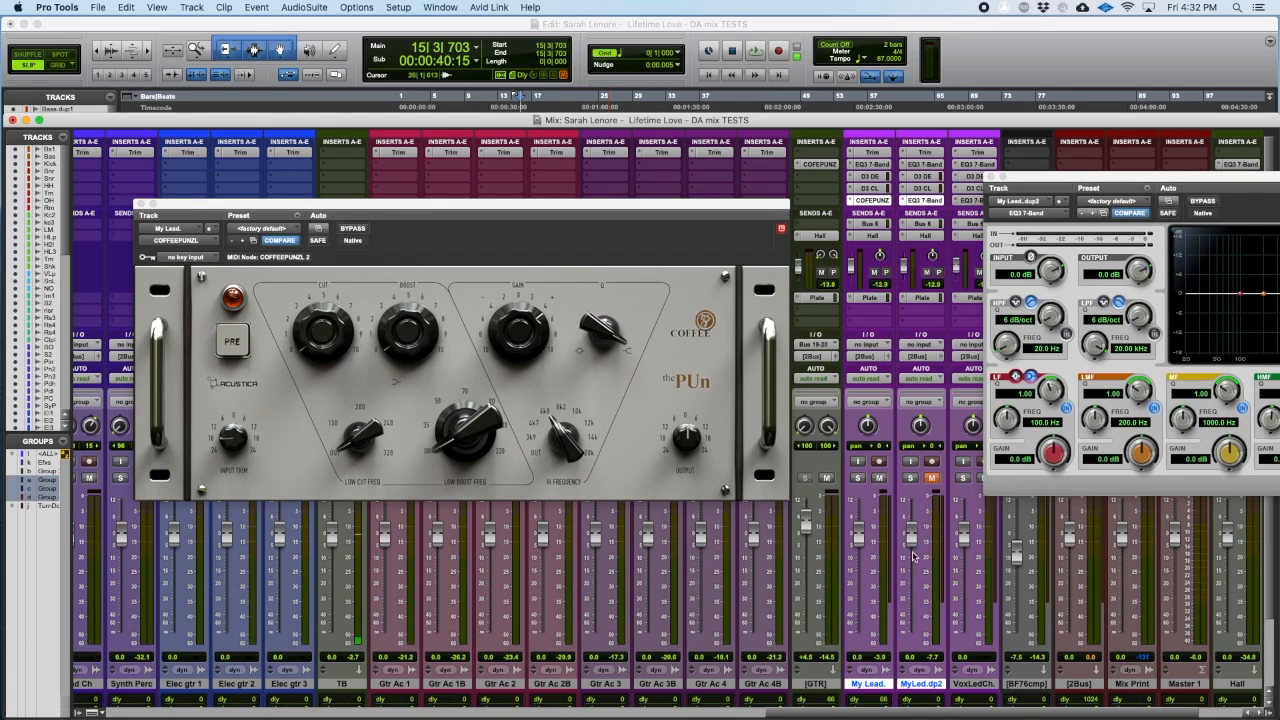
Step: Toggle the mutes of My Lead. and MyLed.dp2 several times, and check the Link Track and Edit Selection option in the Edit window
{"action": "key", "text": "shift+m"}
{"action": "key", "text": "shift+m"}
{"action": "key", "text": "shift+m"}
{"action": "key", "text": "shift+m"}
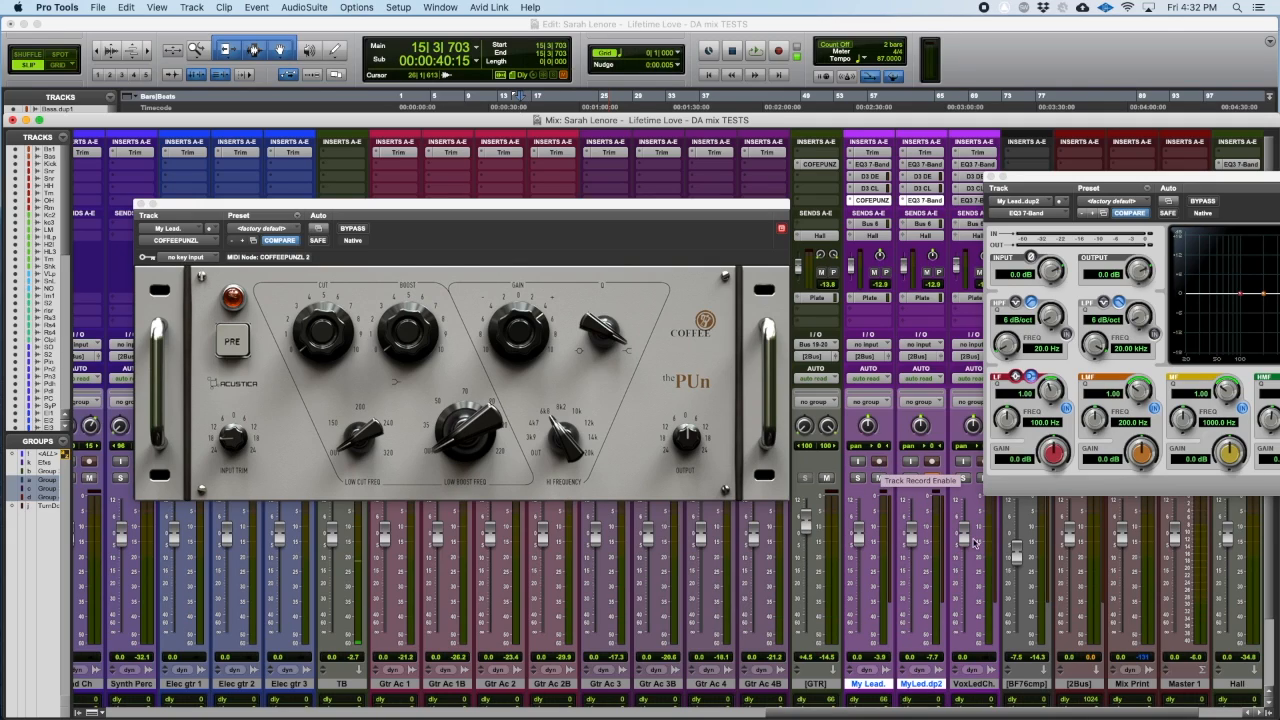
{"action": "key", "text": "super+equal"}
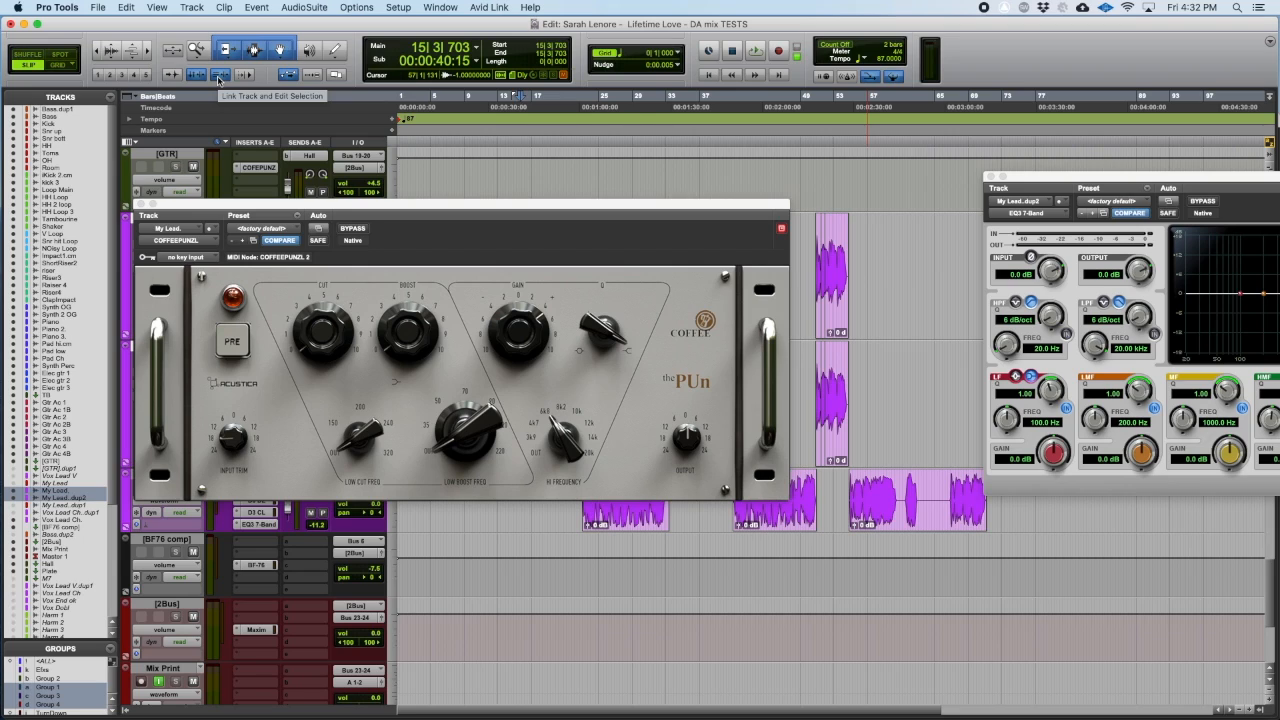
{"action": "key", "text": "super+equal"}
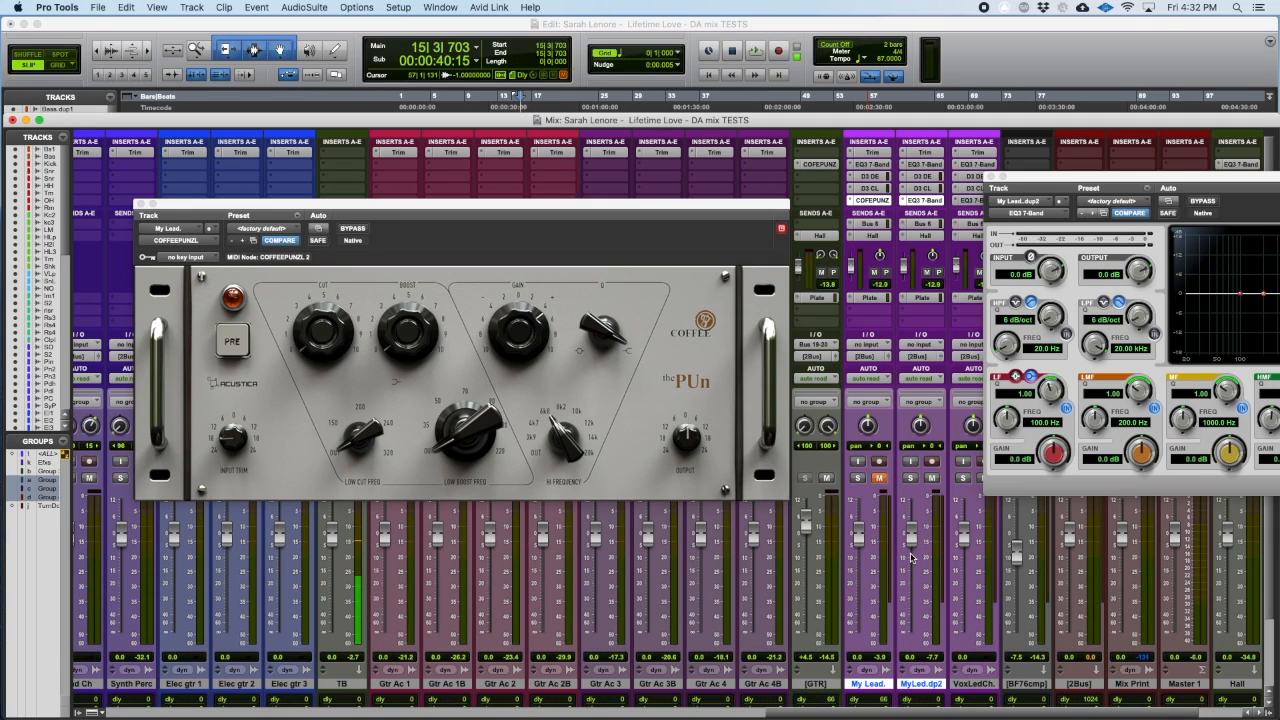
Step: Play the chorus passage repeatedly to compare My Lead. and MyLed.dp2 while swapping which of the two is muted
{"action": "key", "text": "space"}
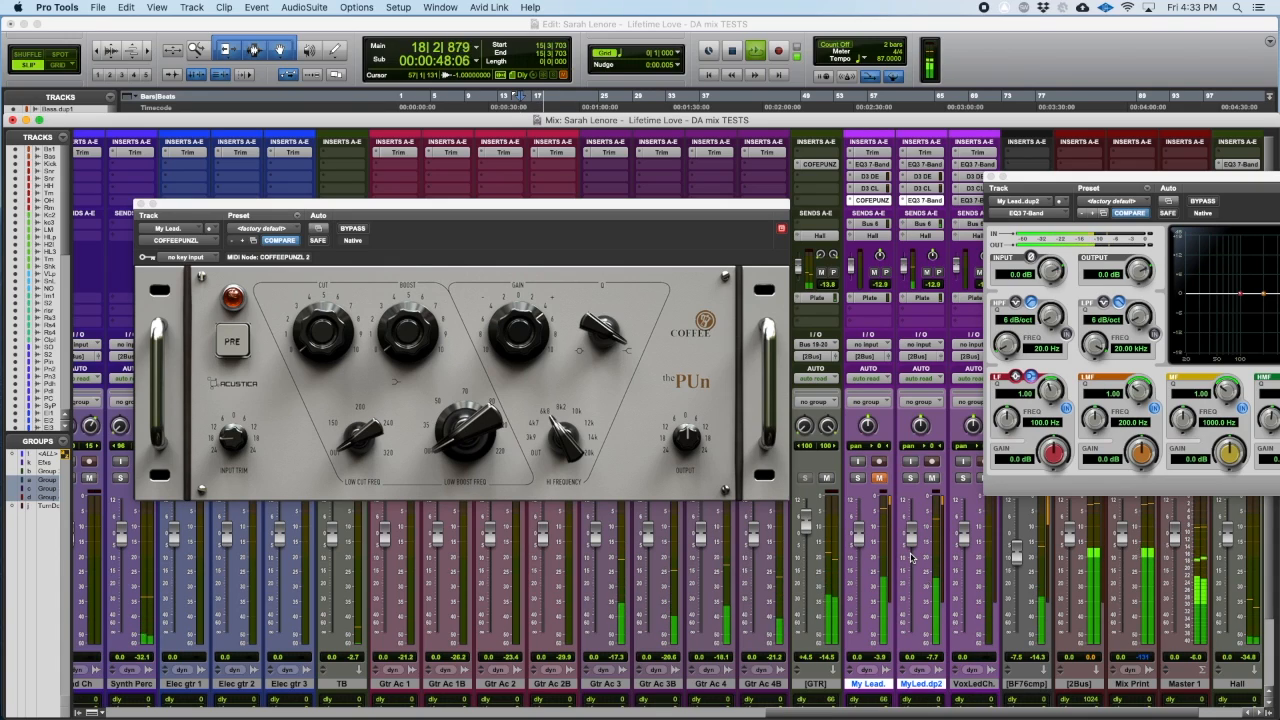
{"action": "key", "text": "space"}
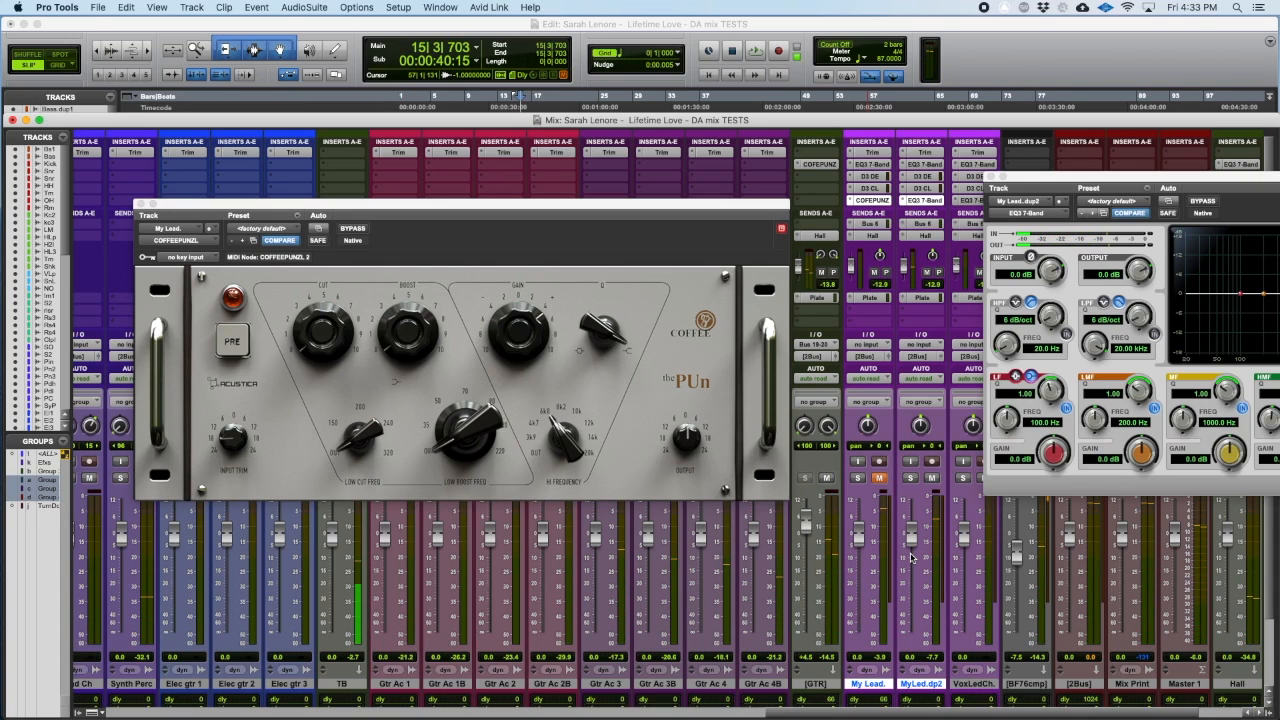
{"action": "key", "text": "space"}
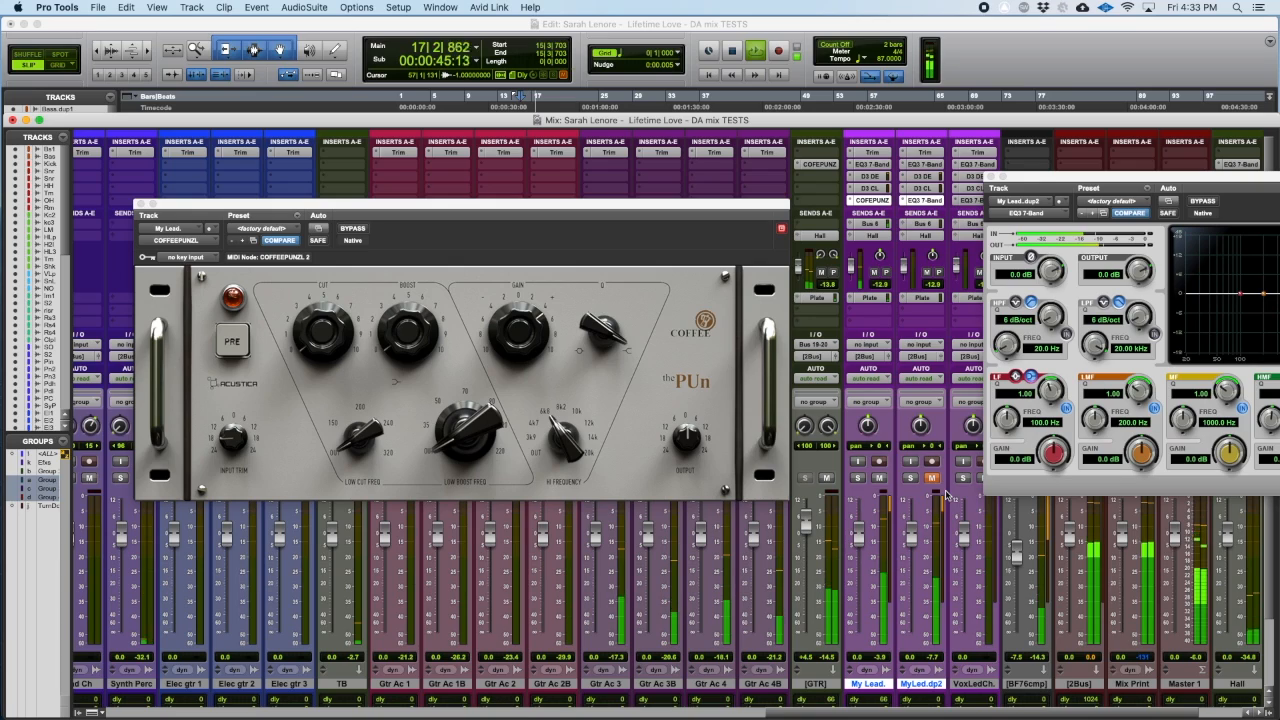
{"action": "key", "text": "space"}
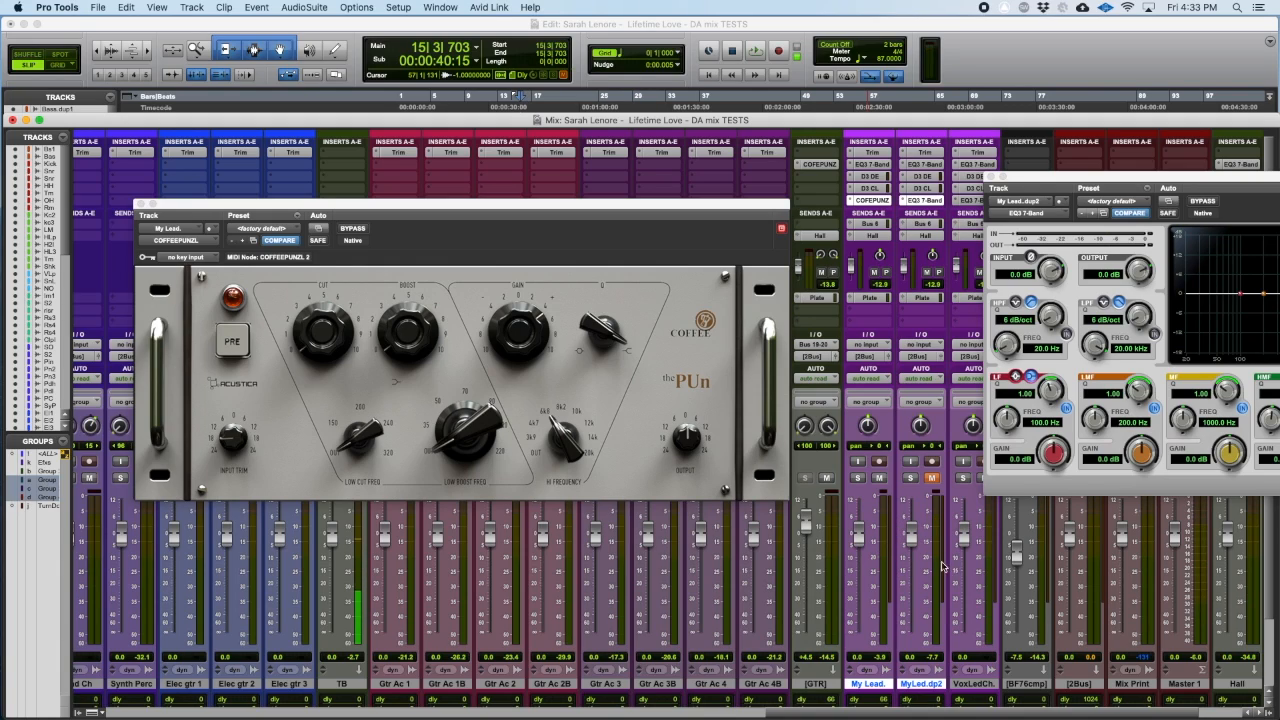
{"action": "key", "text": "space"}
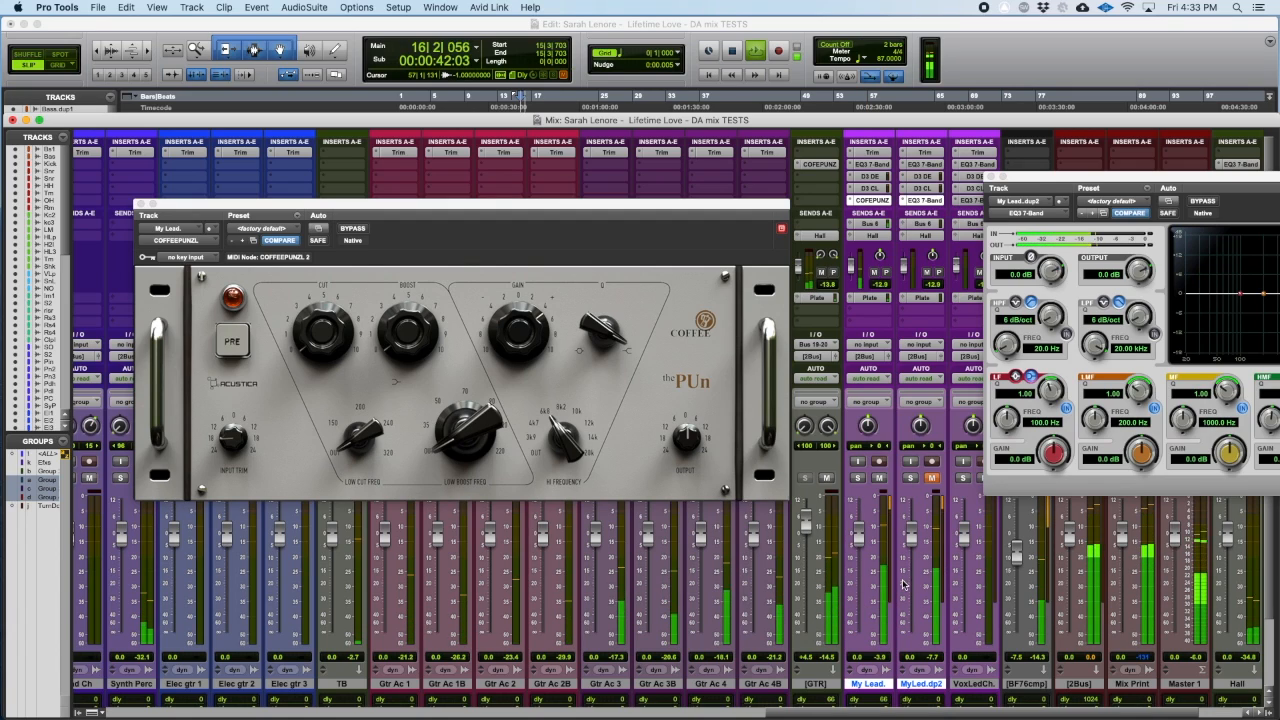
{"action": "key", "text": "space"}
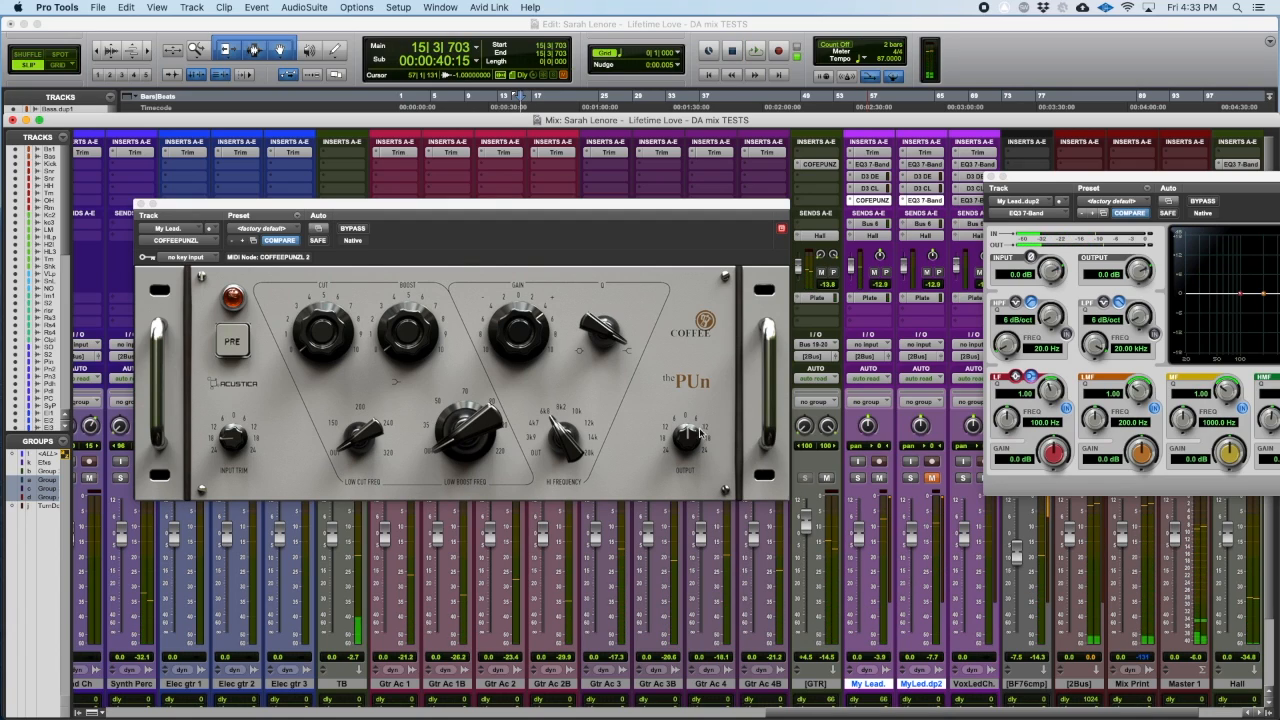
Step: Turn on PRE in COFFEEPUNZL and replay the passage to compare the two lead vocal tracks
{"action": "left_click", "coordinate": [246, 348]}
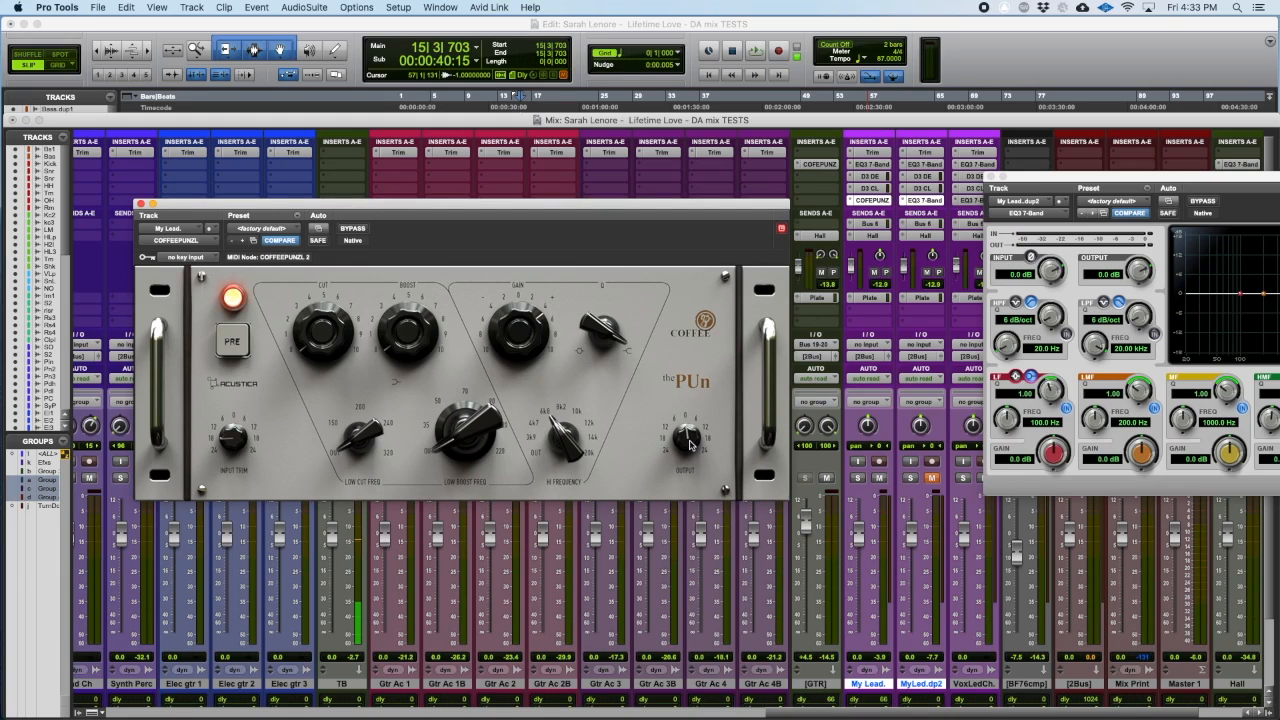
{"action": "key", "text": "space"}
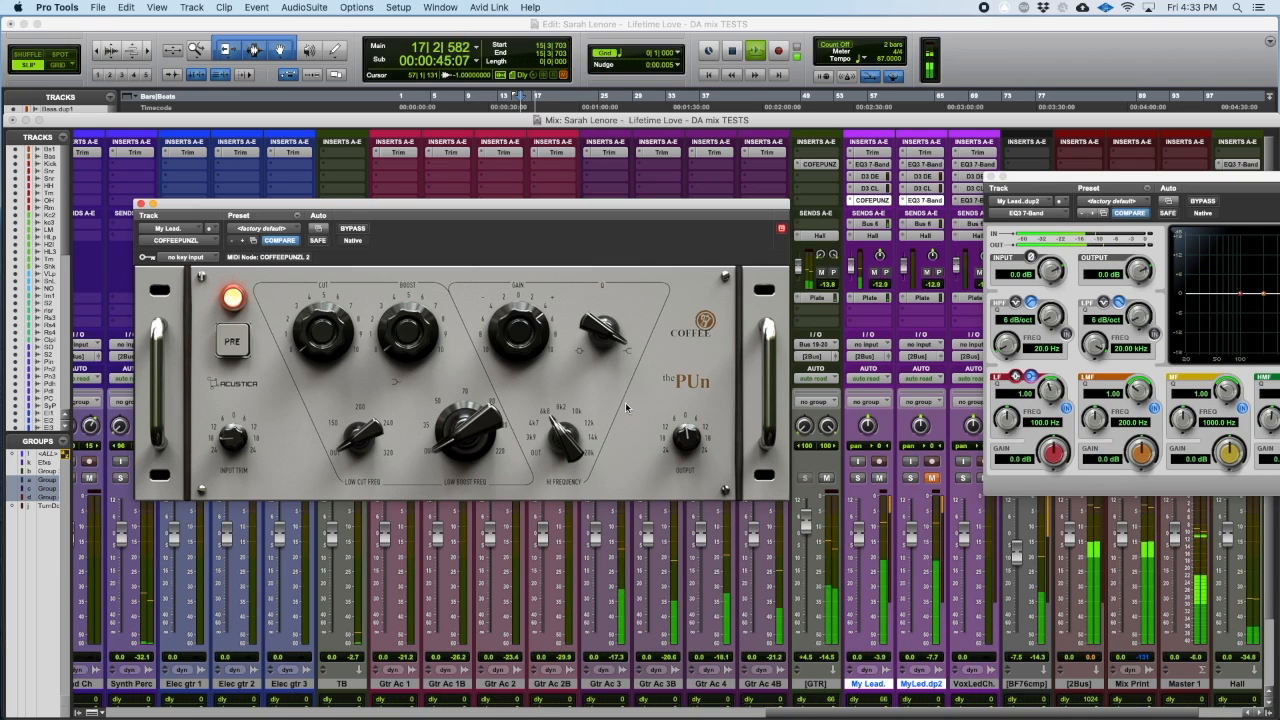
{"action": "key", "text": "space"}
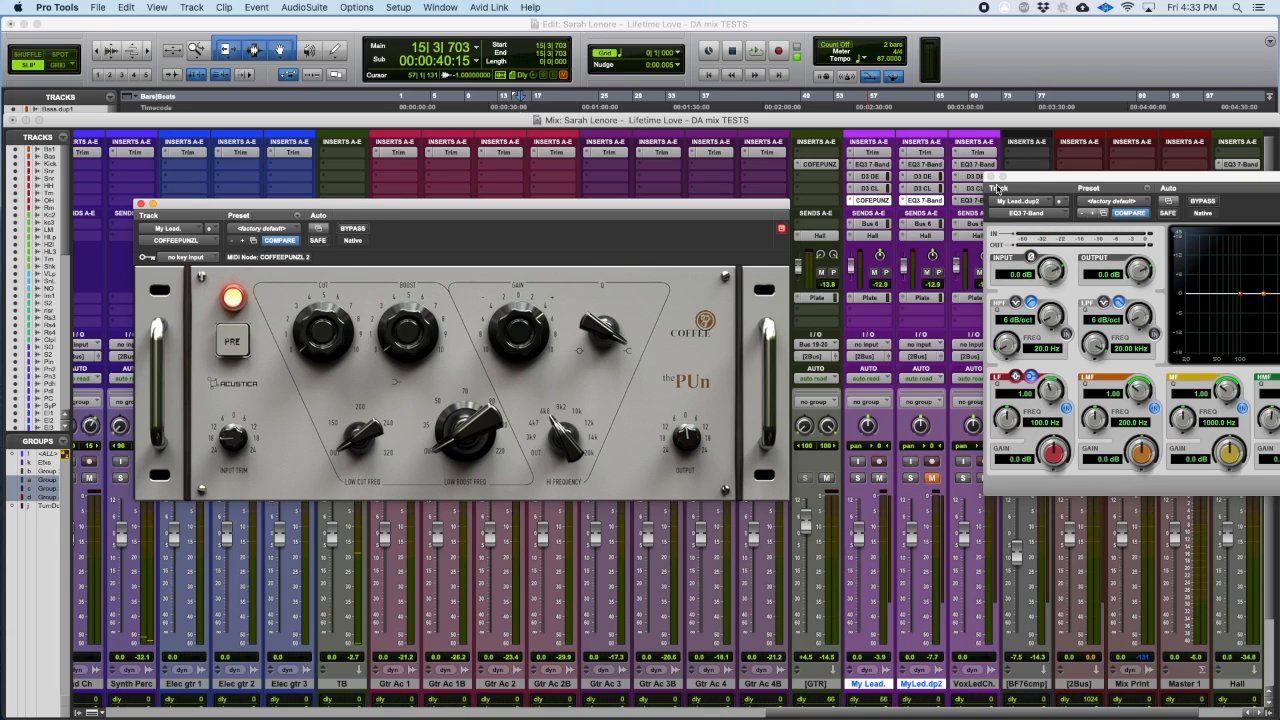
{"action": "key", "text": "space"}
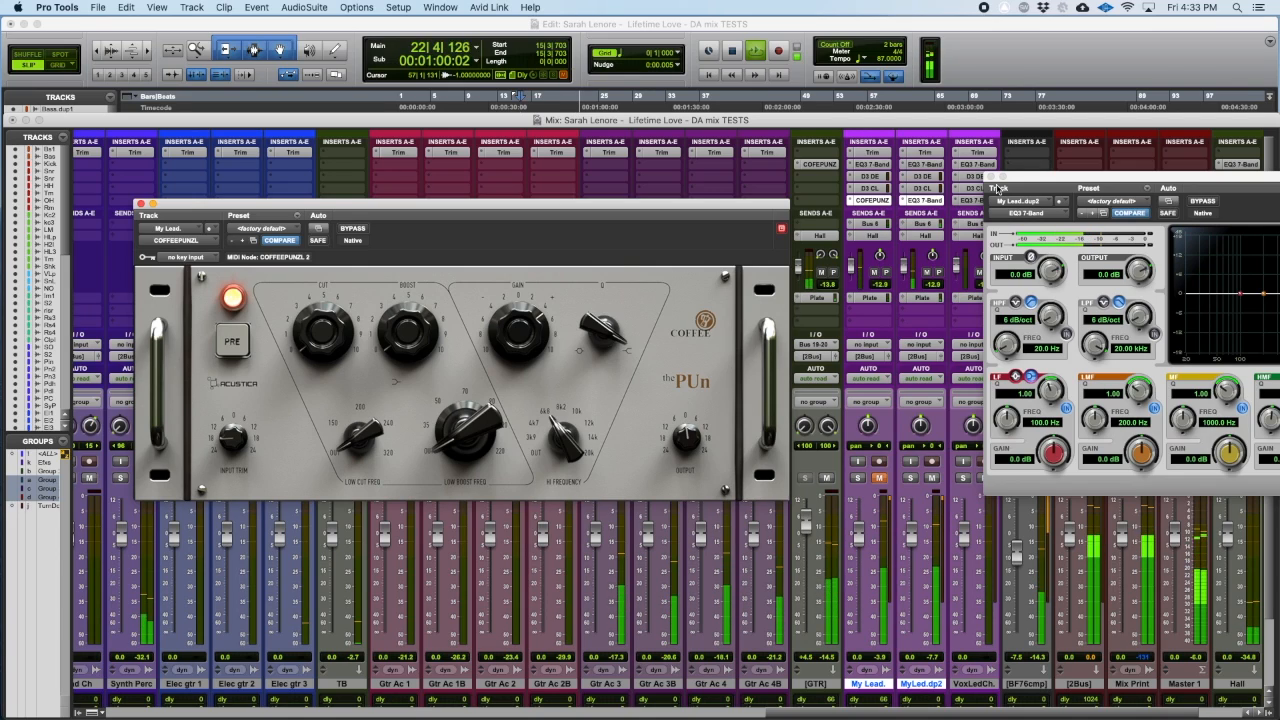
{"action": "key", "text": "space"}
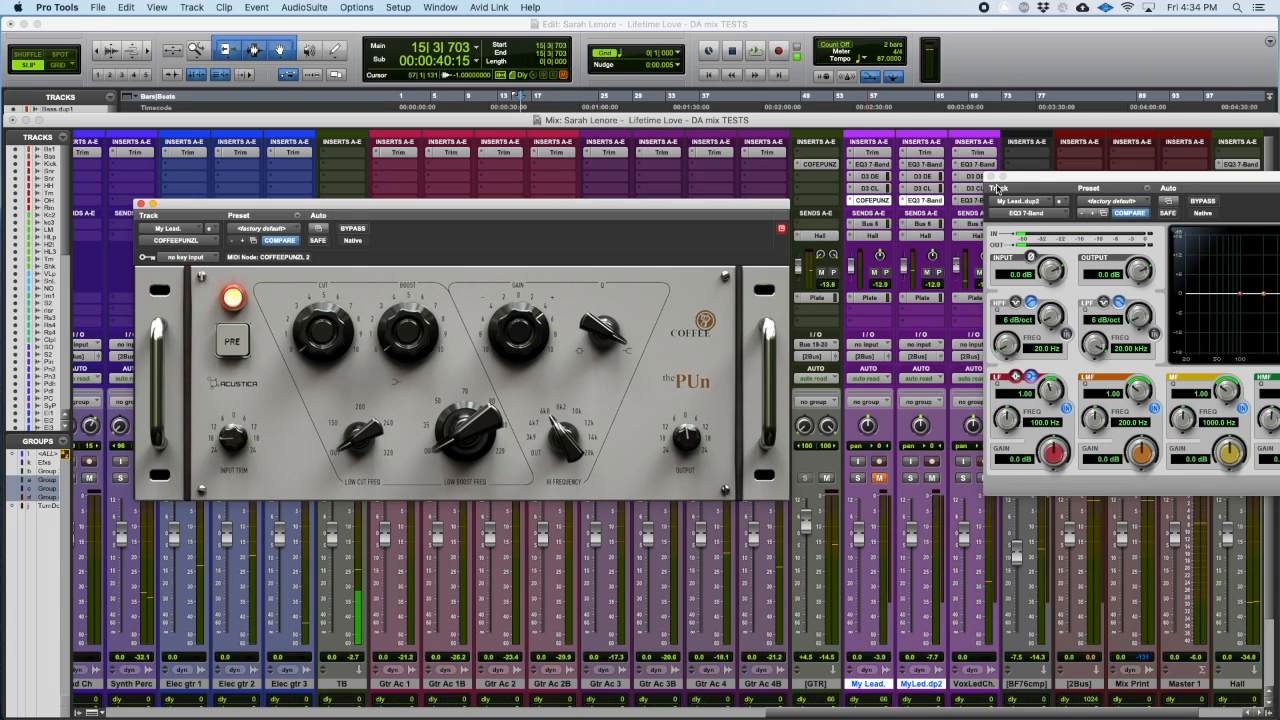
Step: Unmute My Lead., solo it, and swap the solo between My Lead. and MyLed.dp2 during playback before stopping
{"action": "left_click_drag", "start_coordinate": [1100, 177], "coordinate": [1069, 188]}
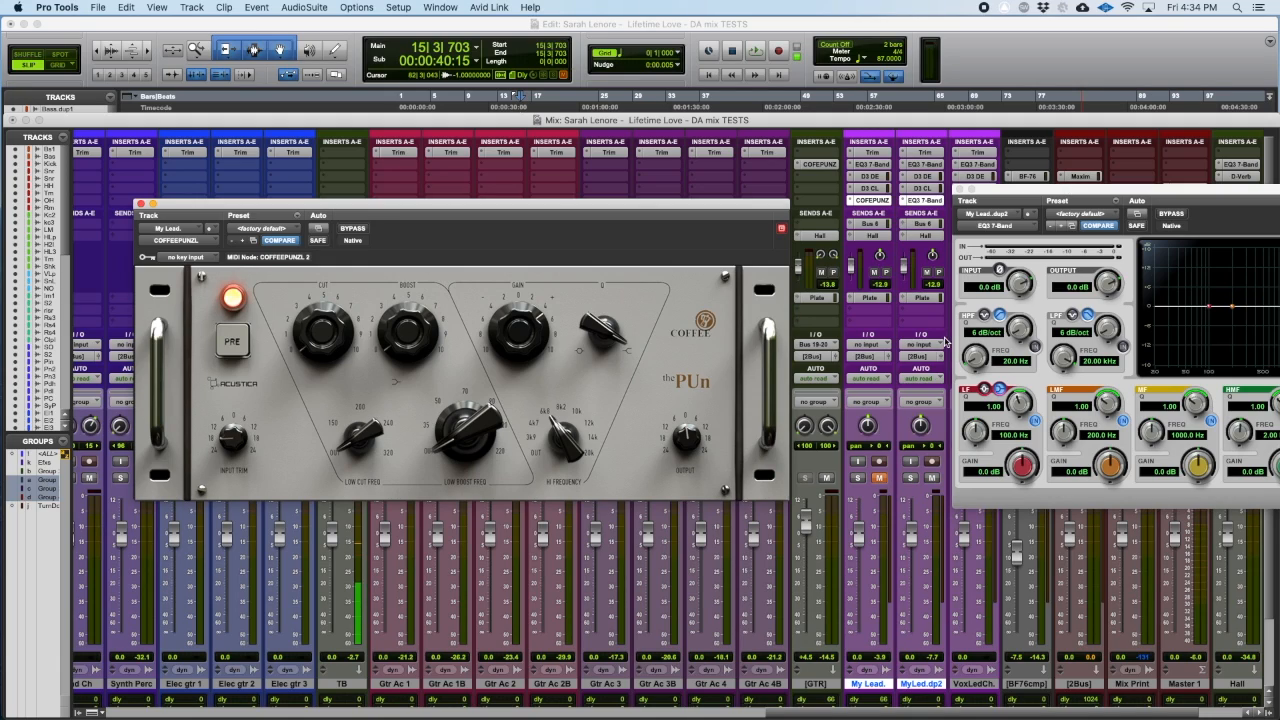
{"action": "left_click", "coordinate": [877, 478]}
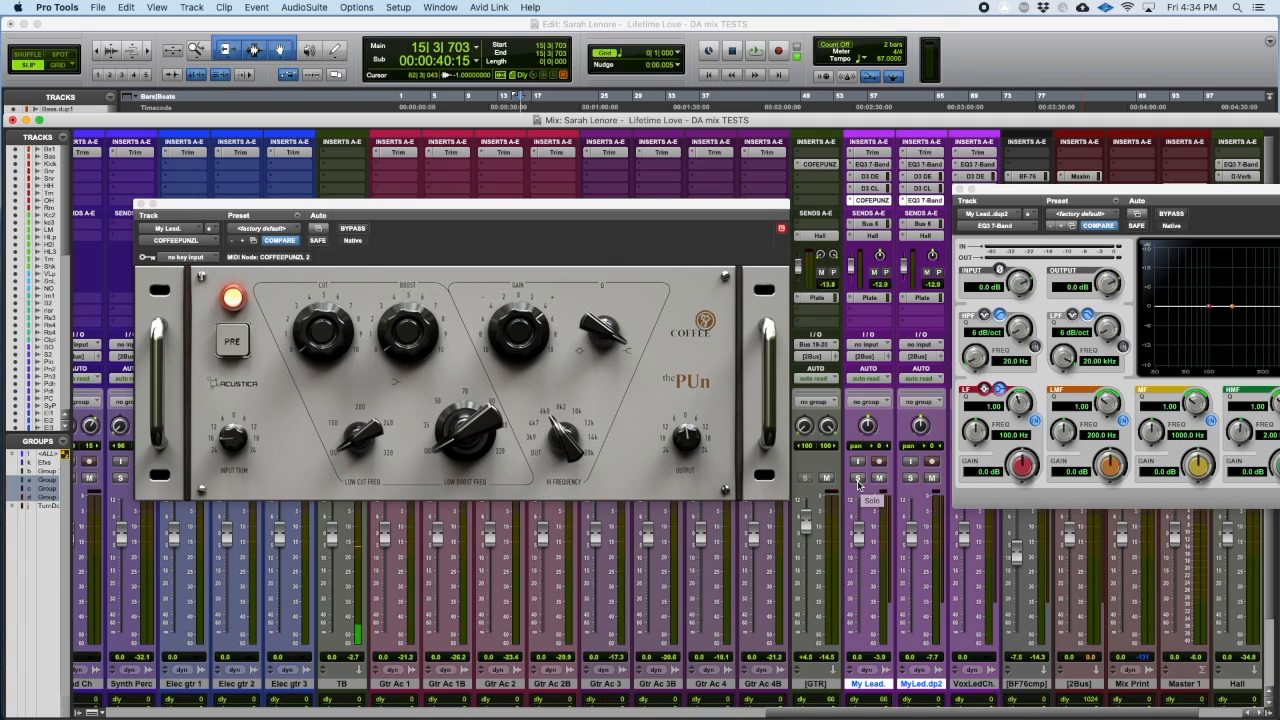
{"action": "left_click", "coordinate": [857, 478]}
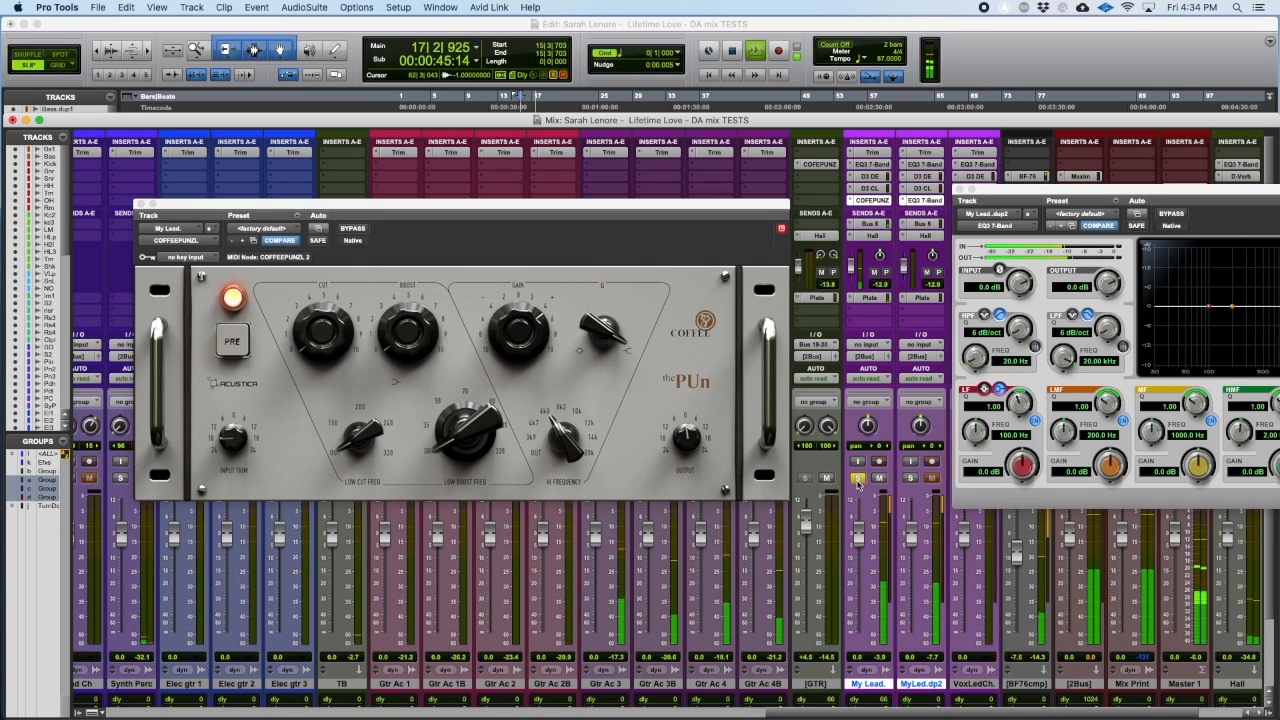
{"action": "key", "text": "shift+s"}
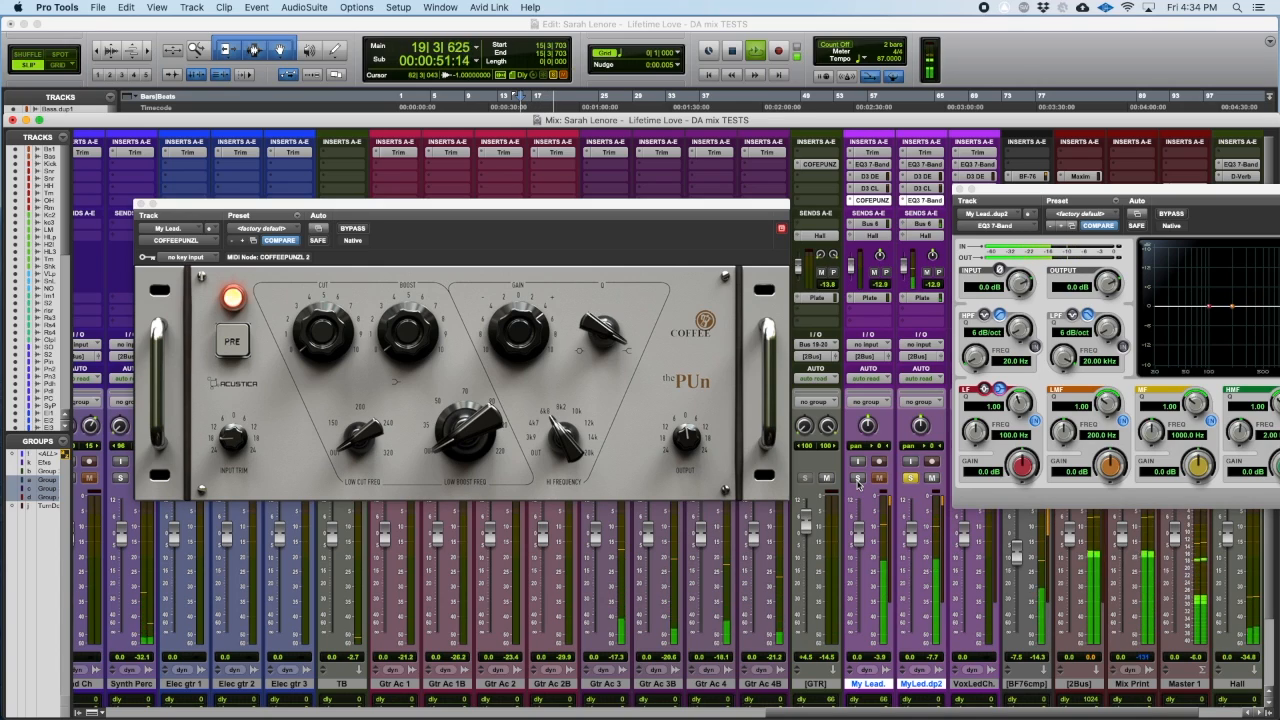
{"action": "left_click", "coordinate": [857, 479]}
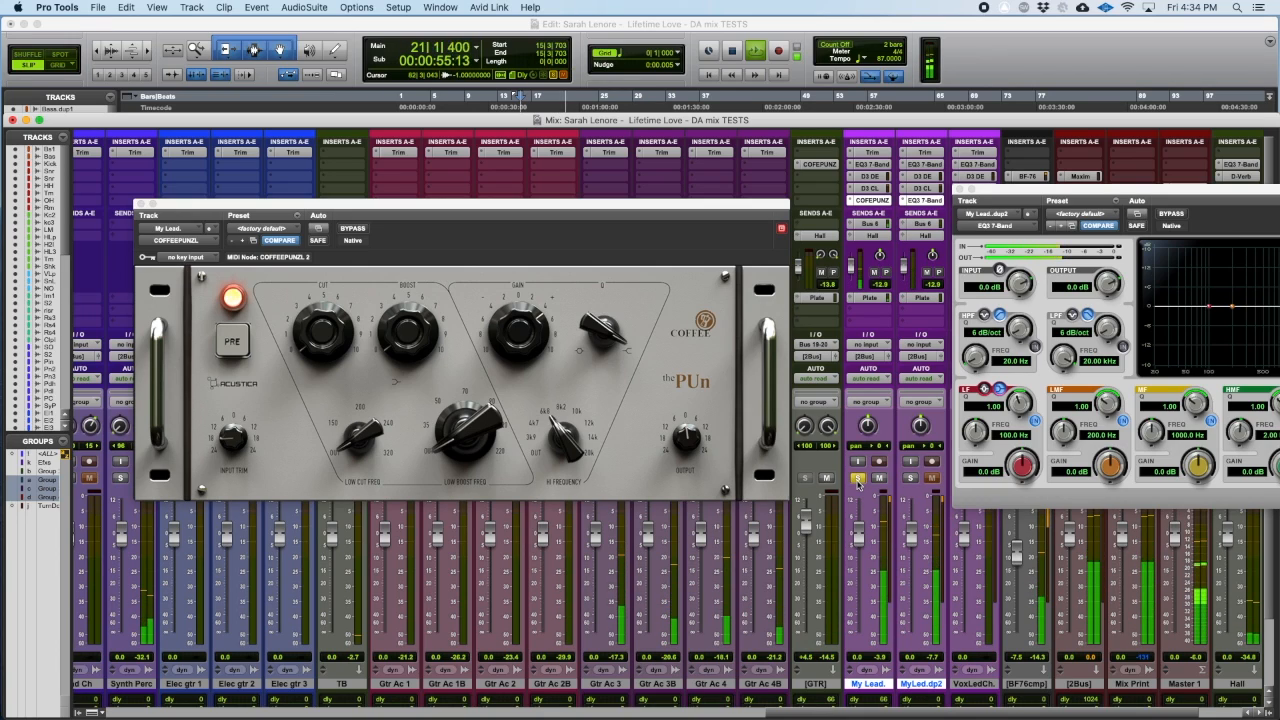
{"action": "left_click", "coordinate": [857, 479]}
{"action": "key", "text": "space"}
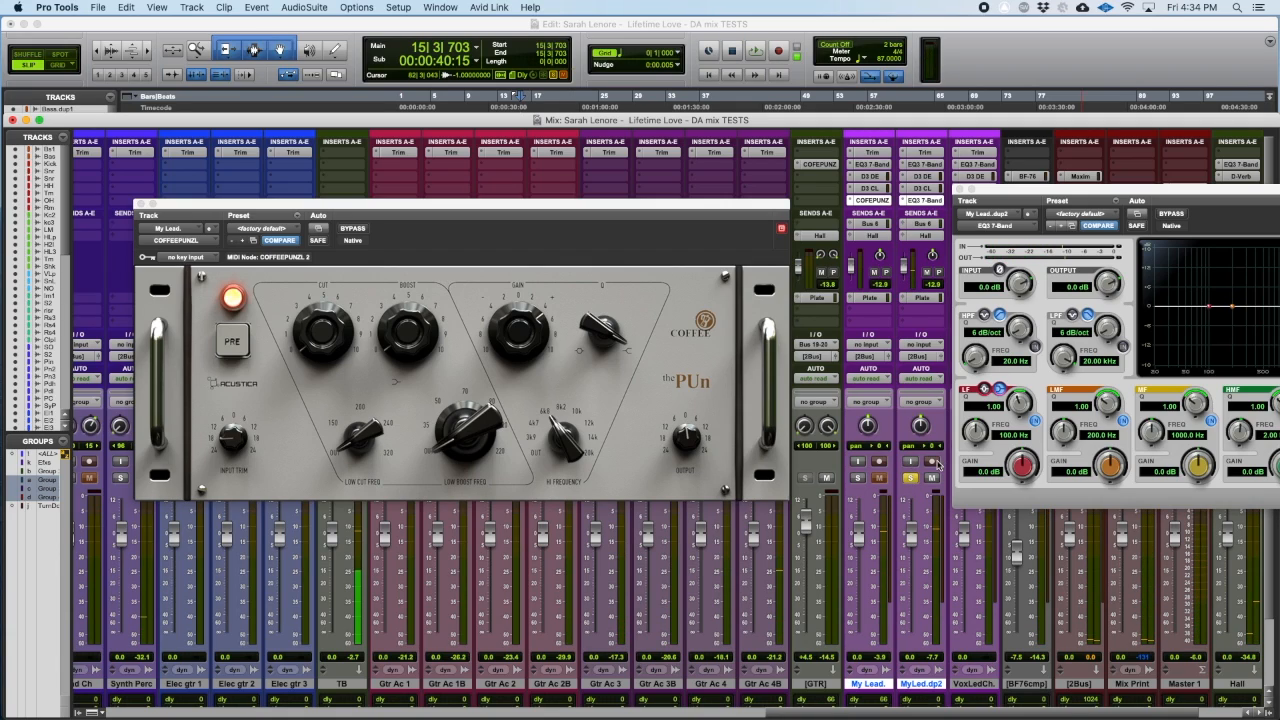
Step: Try to record-enable MyLed.dp2, then assign its input to the mono interface path MIC/LINE/HIZ / MIC/LINE.L
{"action": "left_click", "coordinate": [934, 462]}
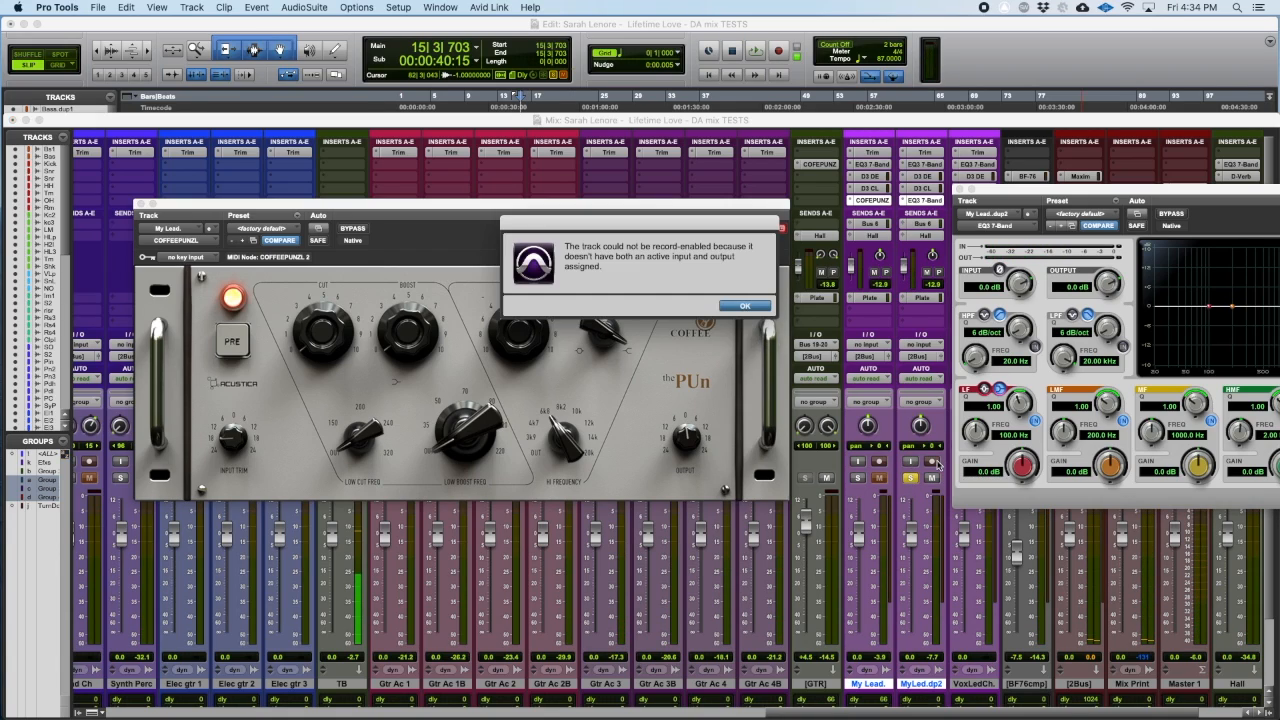
{"action": "left_click", "coordinate": [745, 306]}
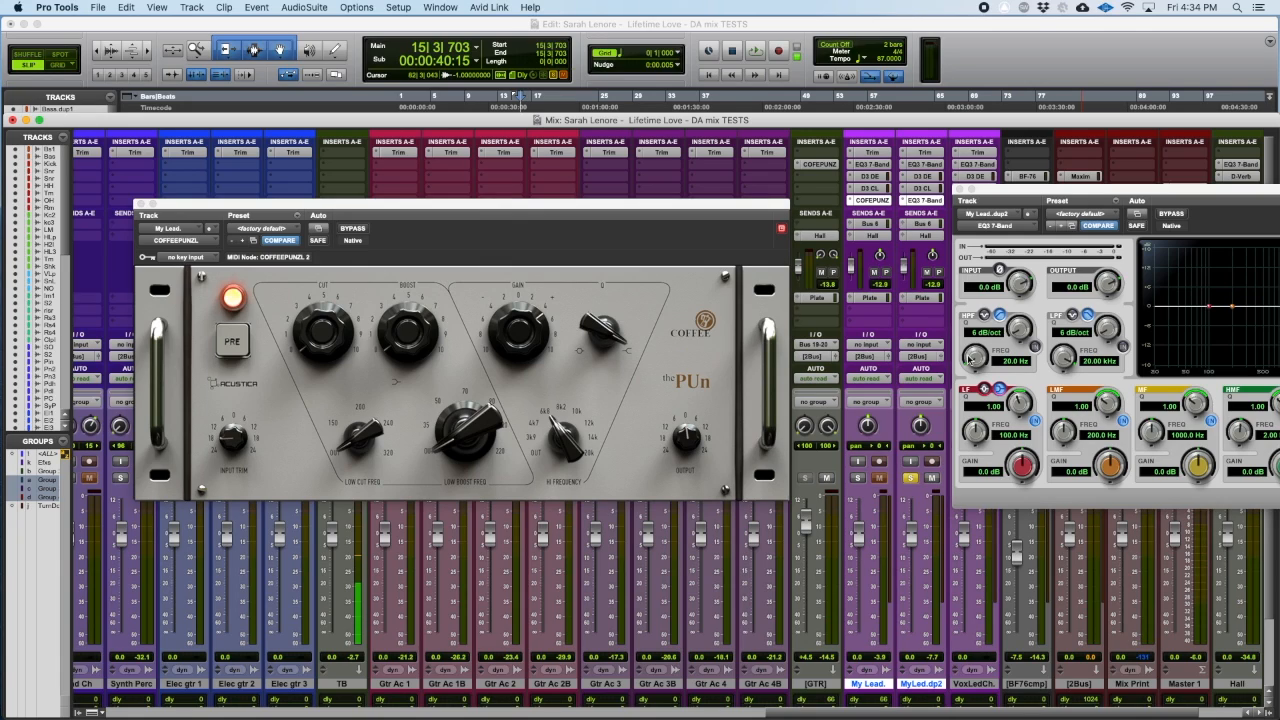
{"action": "left_click", "coordinate": [922, 344]}
{"action": "mouse_move", "coordinate": [927, 352]}
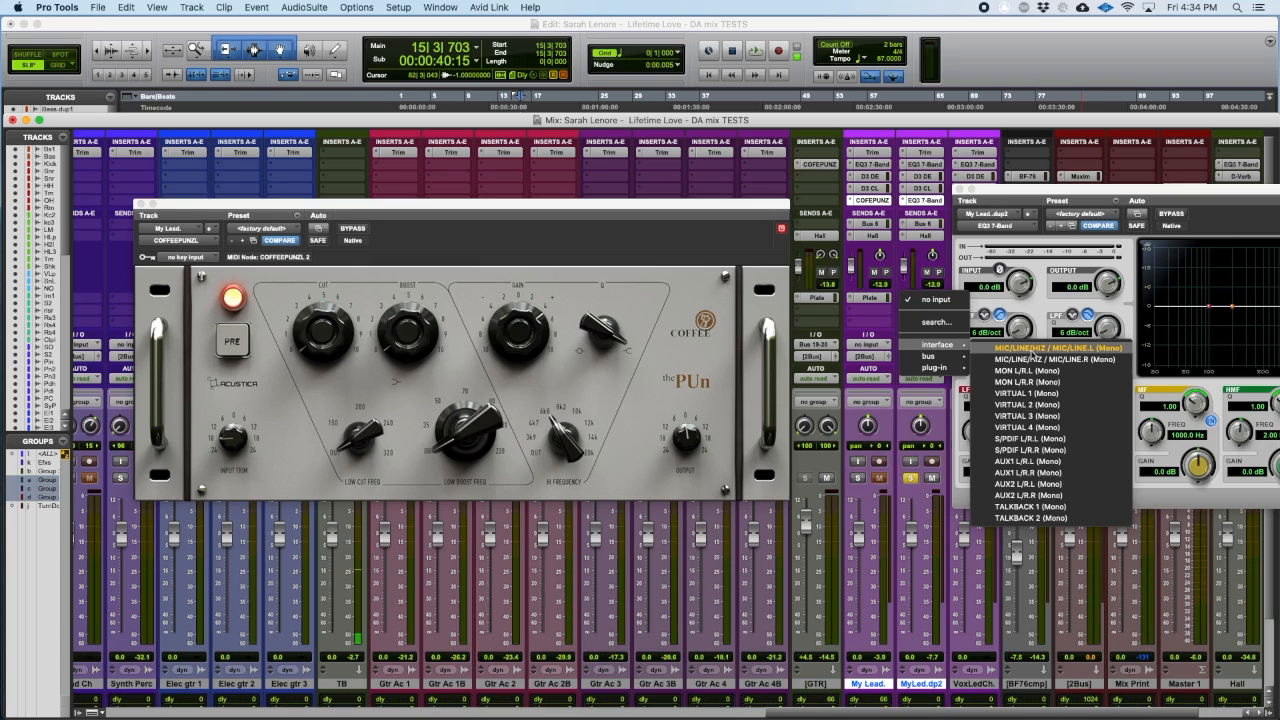
{"action": "left_click", "coordinate": [1031, 350]}
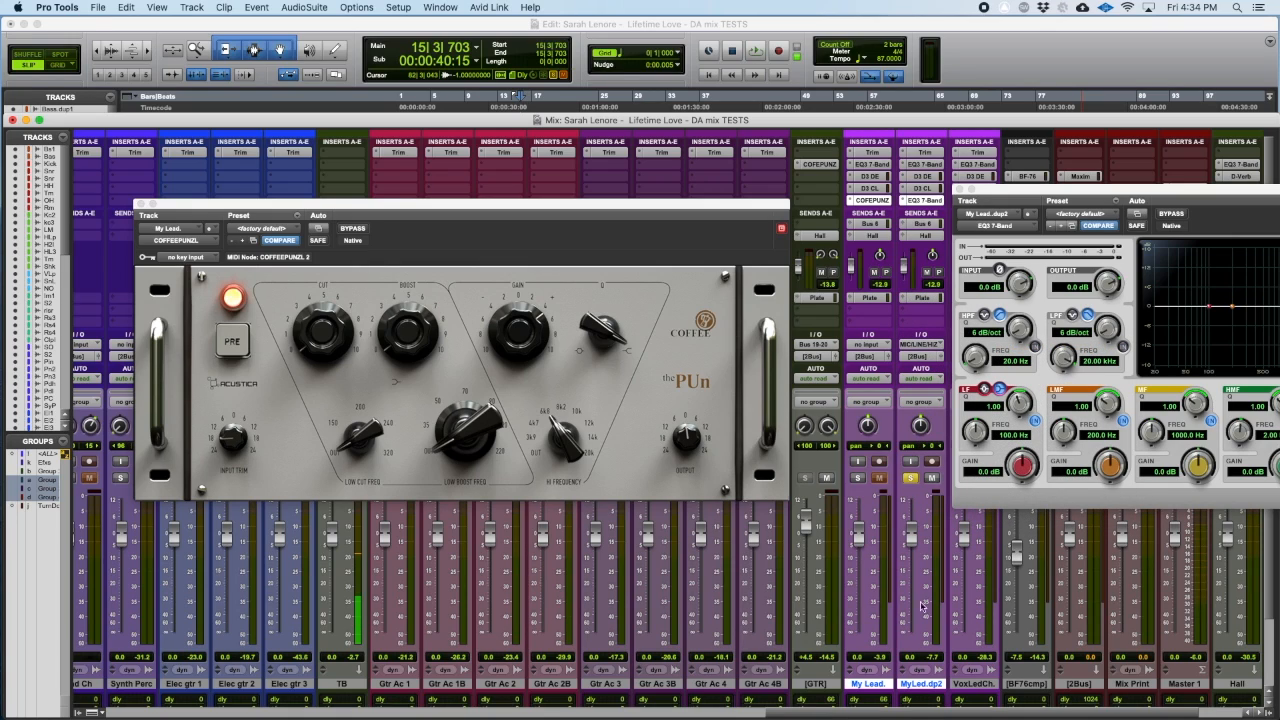
Step: Select only MyLed.dp2, toggle its record enable on and off several times, and turn off its solo
{"action": "left_click", "coordinate": [952, 686]}
{"action": "left_click", "coordinate": [933, 685]}
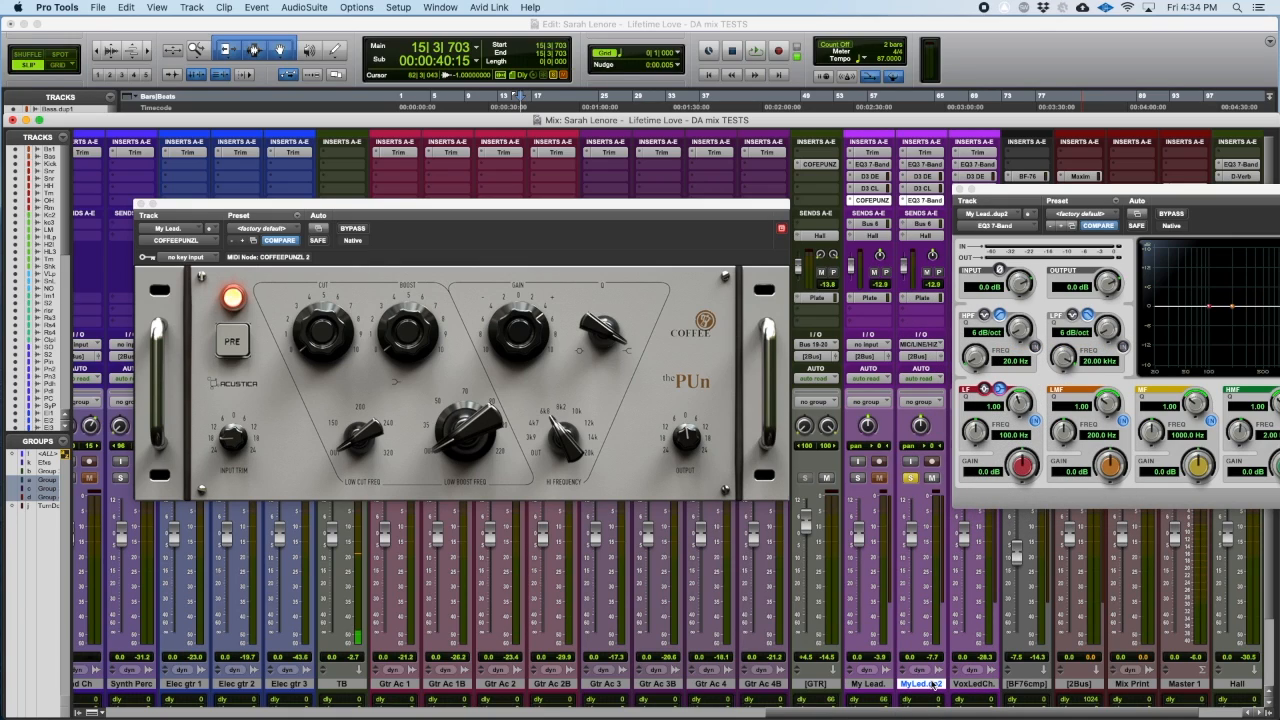
{"action": "key", "text": "shift+r"}
{"action": "key", "text": "shift+r"}
{"action": "key", "text": "shift+r"}
{"action": "key", "text": "shift+r"}
{"action": "left_click", "coordinate": [911, 478]}
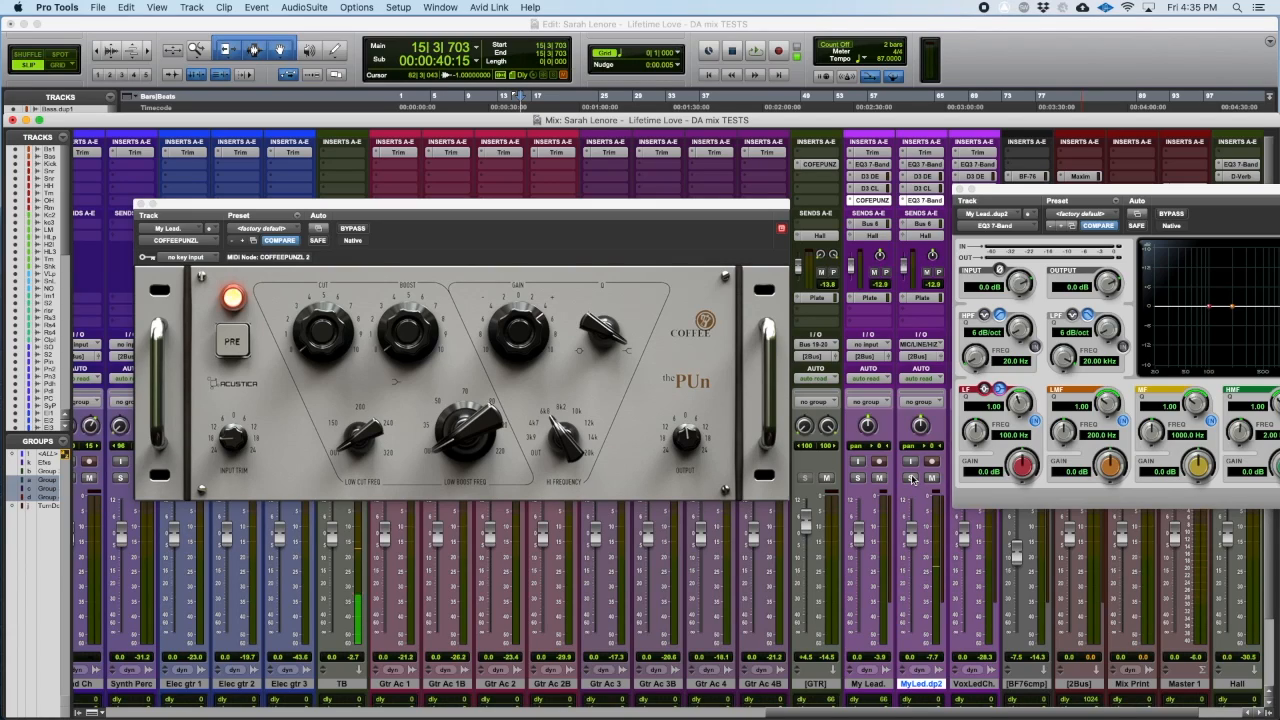
Step: With both lead vocal tracks selected, solo My Lead. and move the EQ3 7-Band window slightly lower
{"action": "left_click", "coordinate": [869, 685], "text": "shift"}
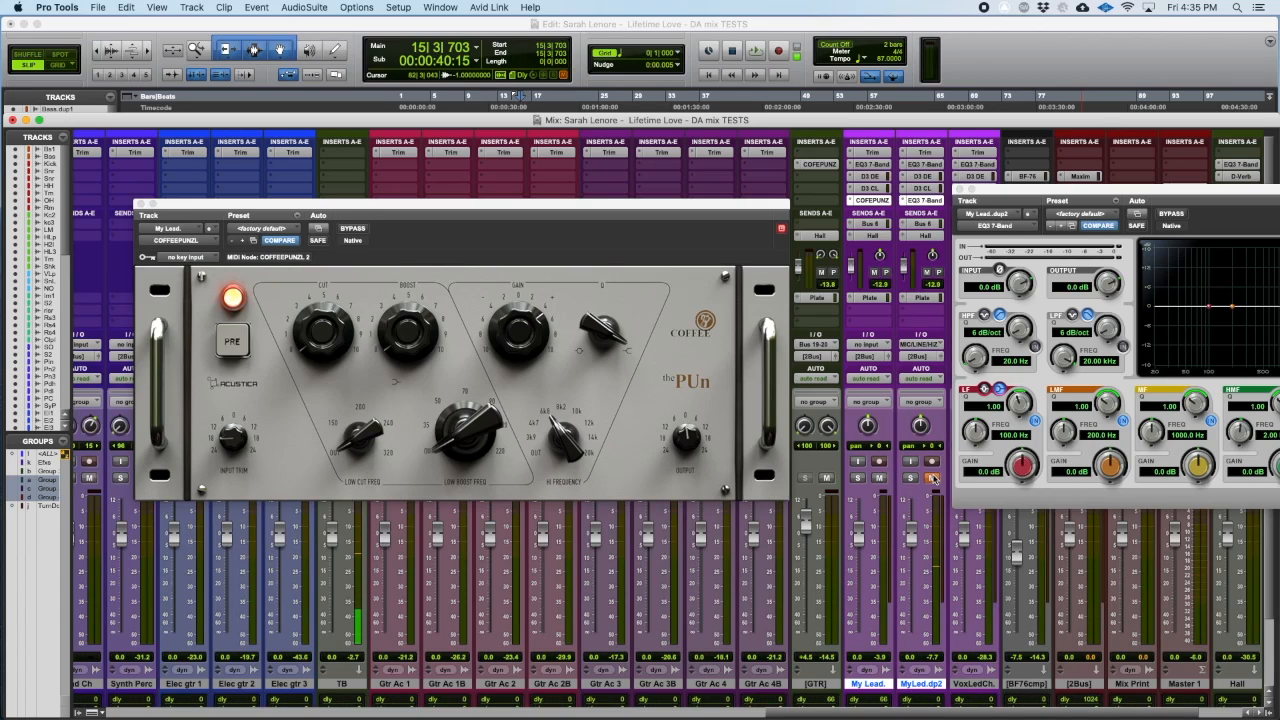
{"action": "left_click", "coordinate": [913, 479]}
{"action": "mouse_move", "coordinate": [1006, 186]}
{"action": "left_mouse_down"}
{"action": "mouse_move", "coordinate": [996, 200]}
{"action": "mouse_move", "coordinate": [1025, 205]}
{"action": "mouse_move", "coordinate": [1011, 209]}
{"action": "left_mouse_up"}
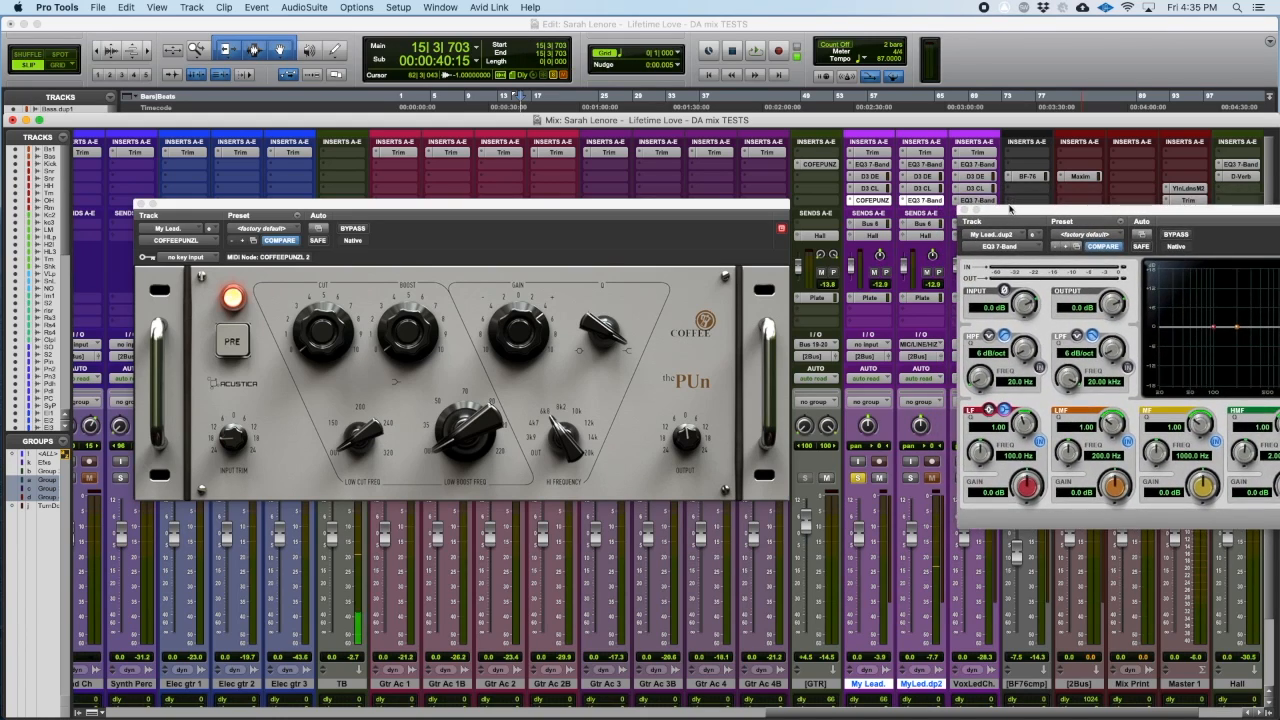